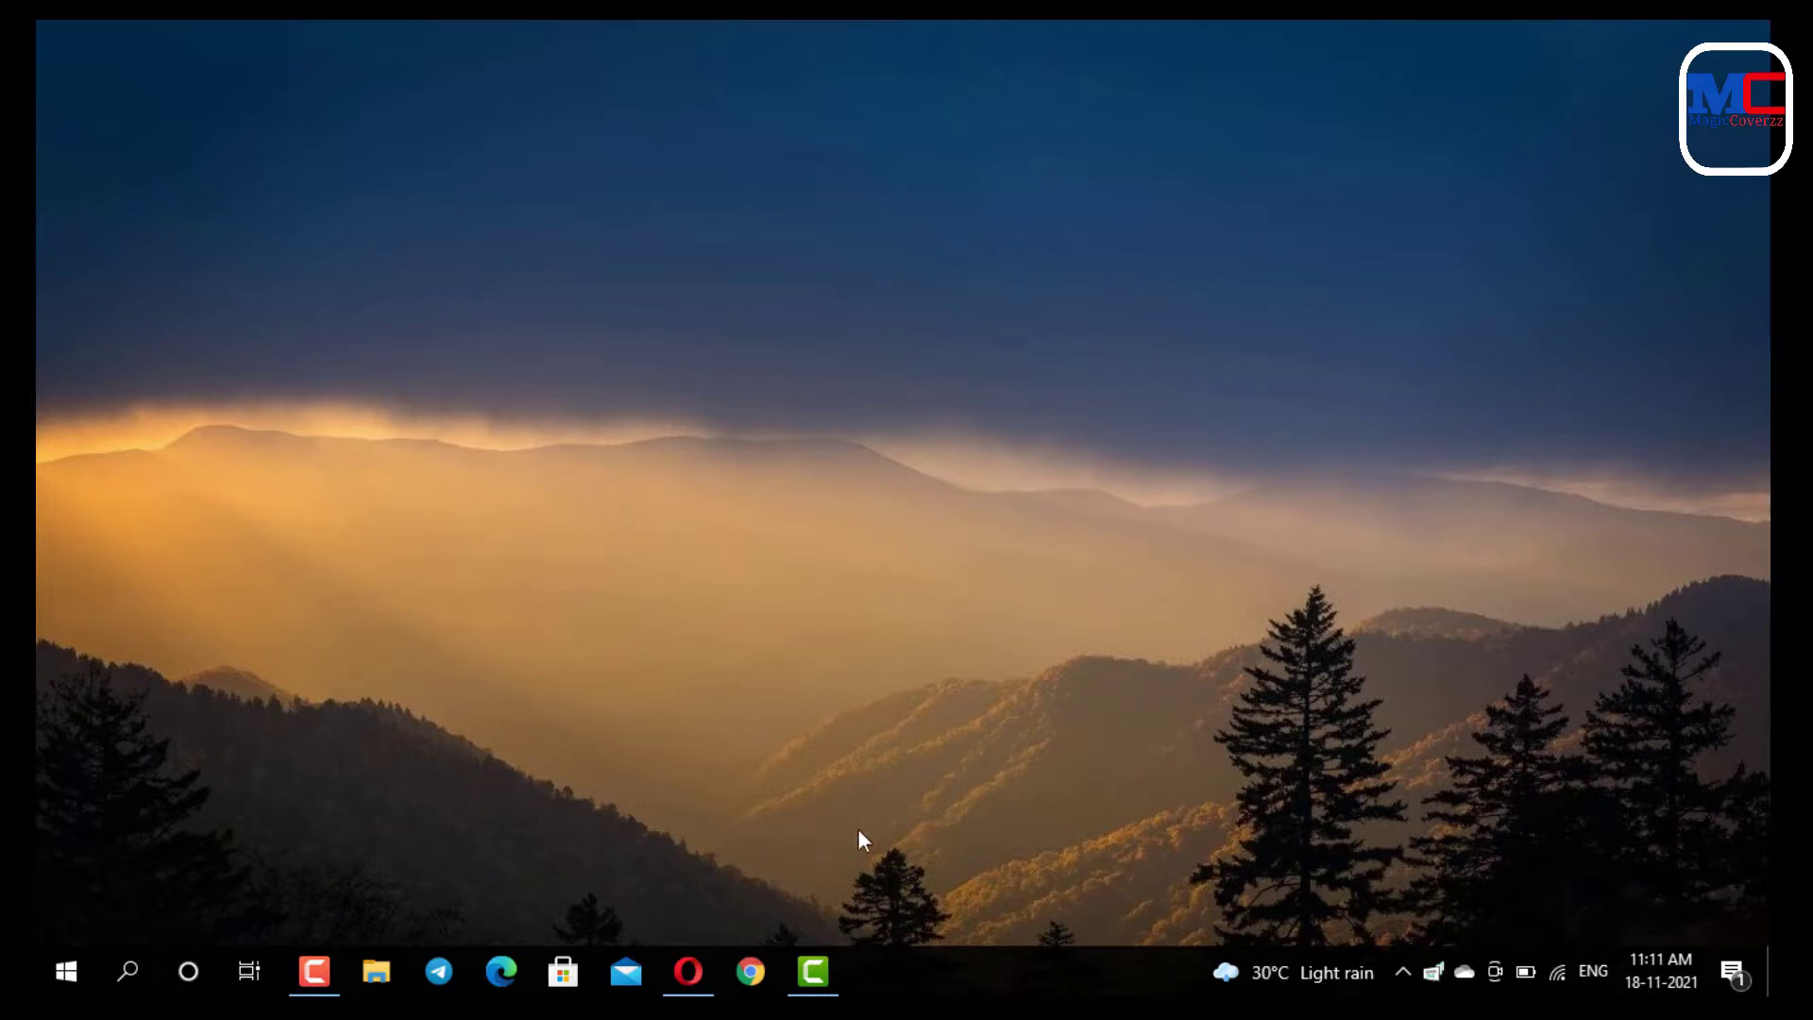
In Opera, search Google for 'spacedesk' and open the official spacedesk.net homepage.
left_click(680, 982)
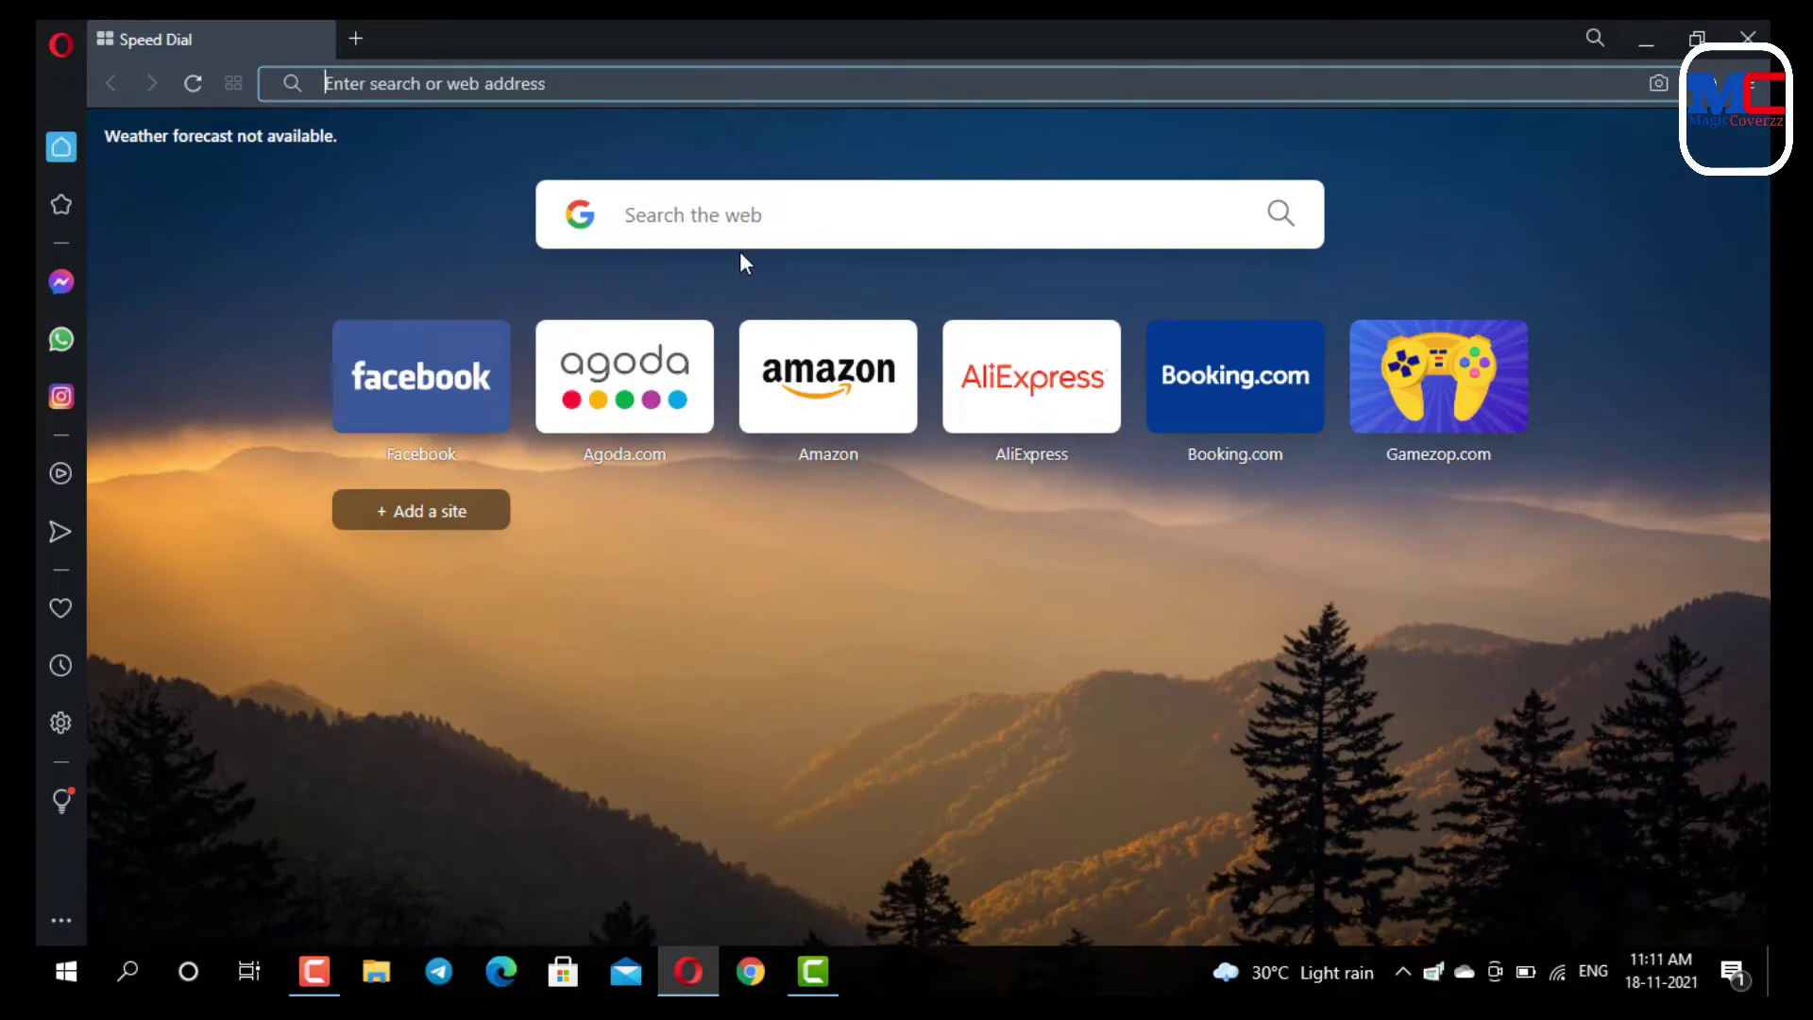
type("sp")
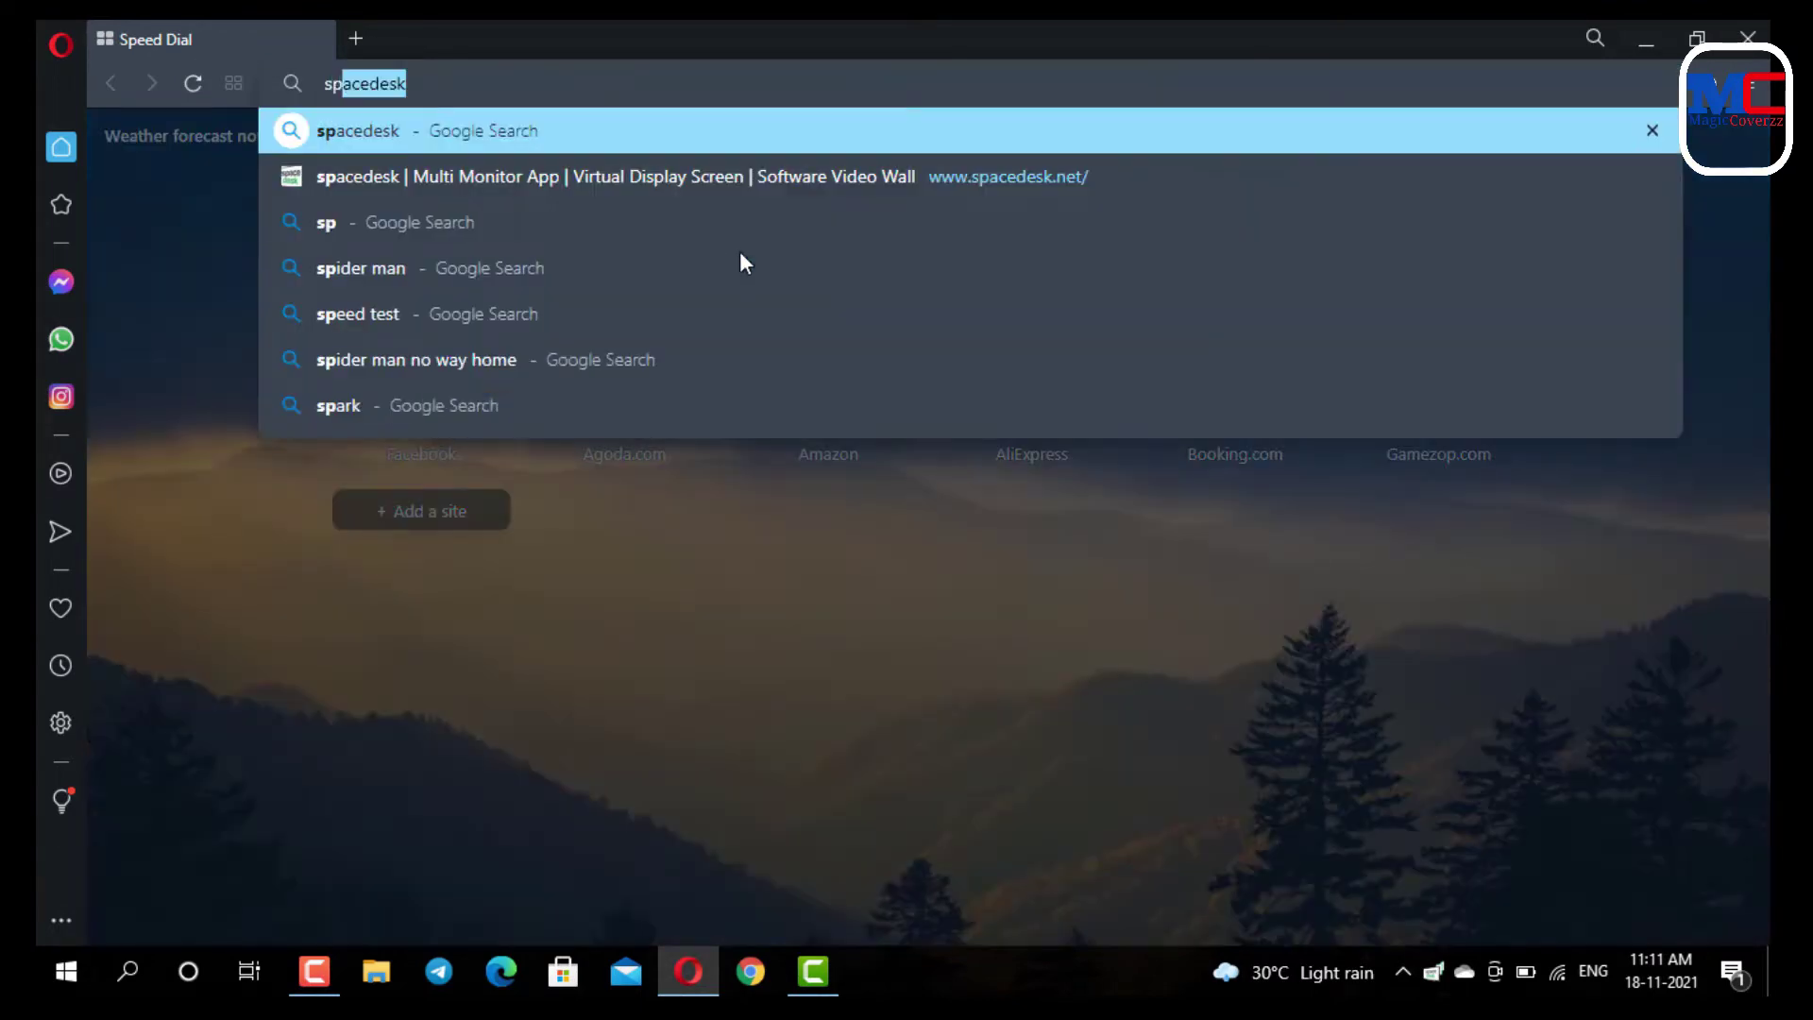
key("Return")
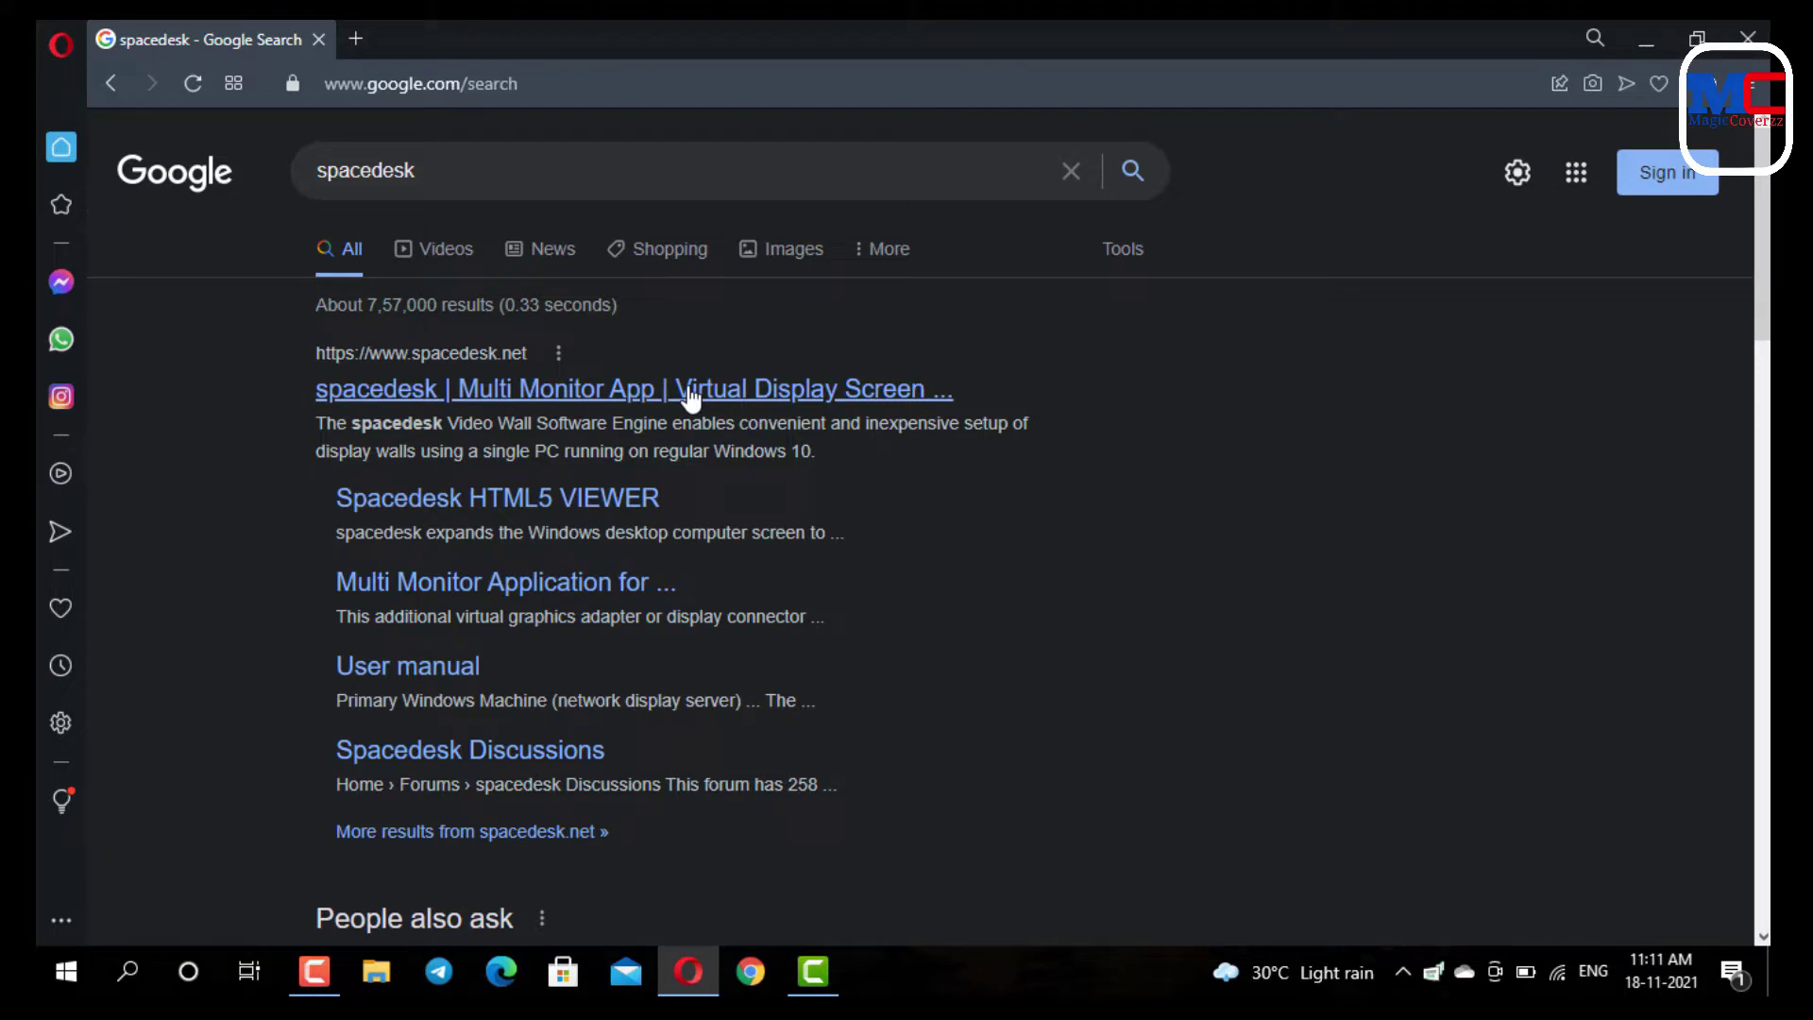
left_click(690, 394)
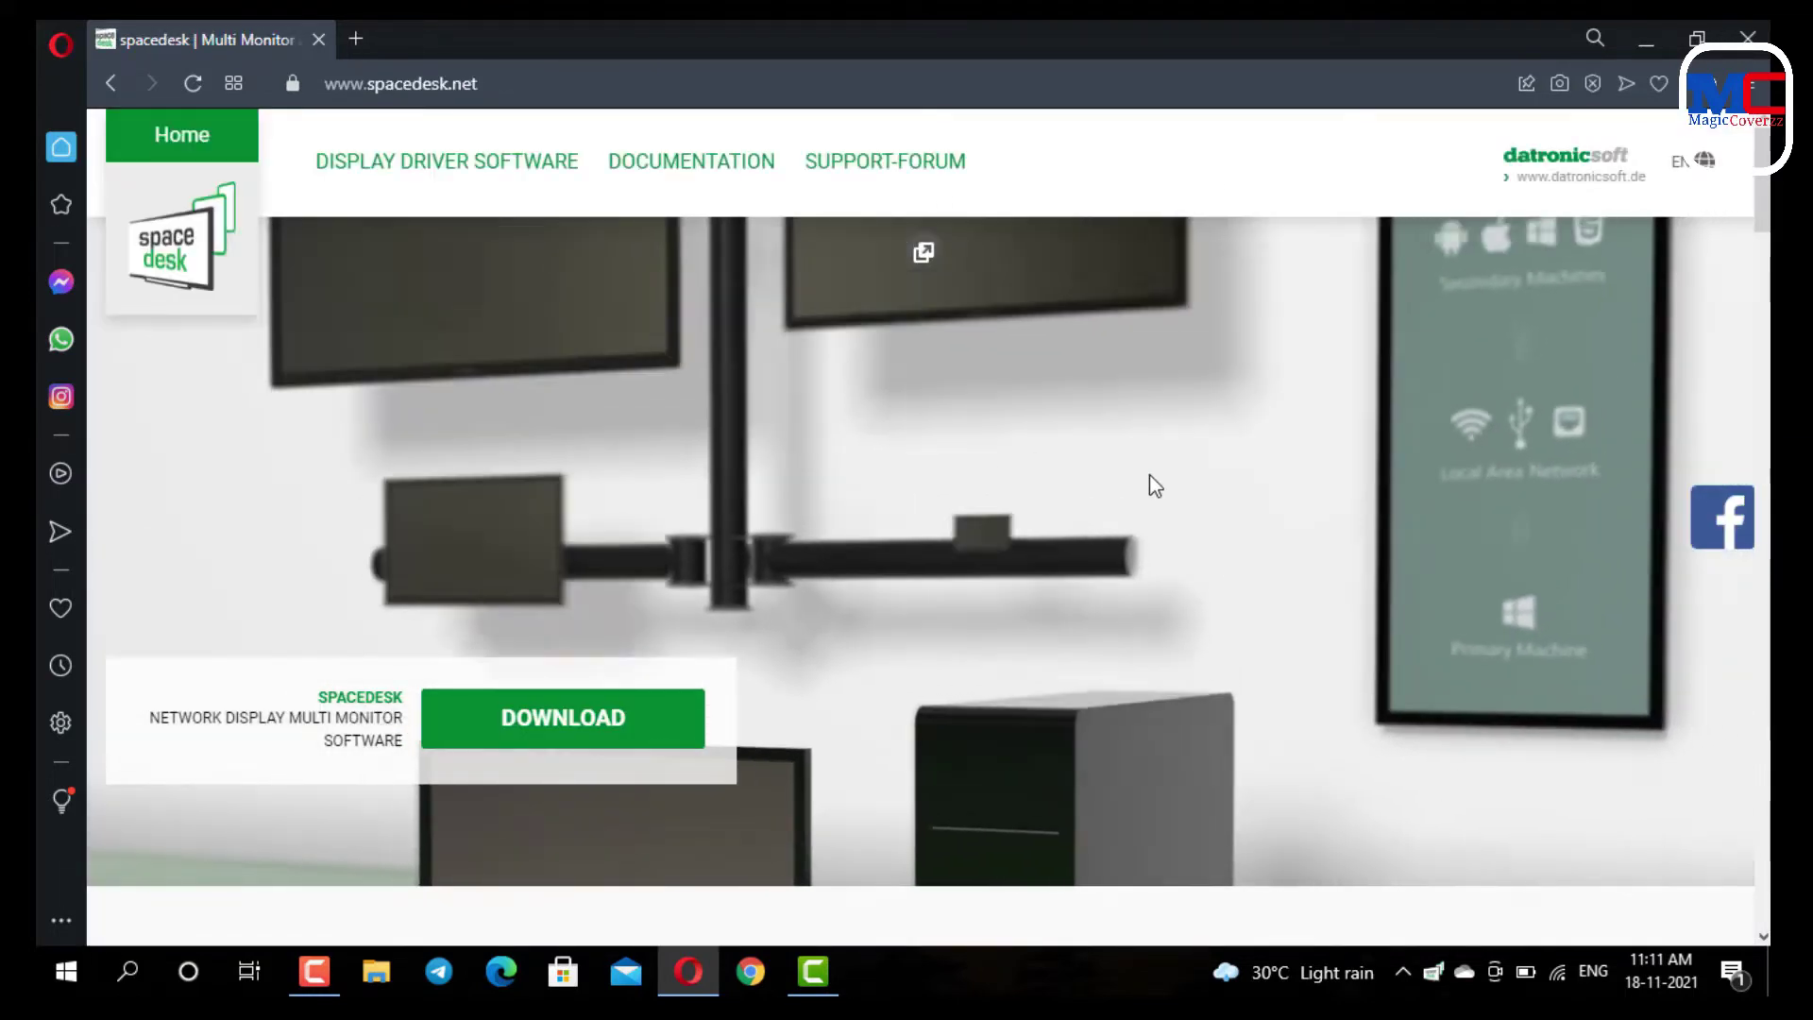
Scroll the spacedesk page to review the Windows driver downloads and viewer app store links.
scroll(921, 472, "down", 10)
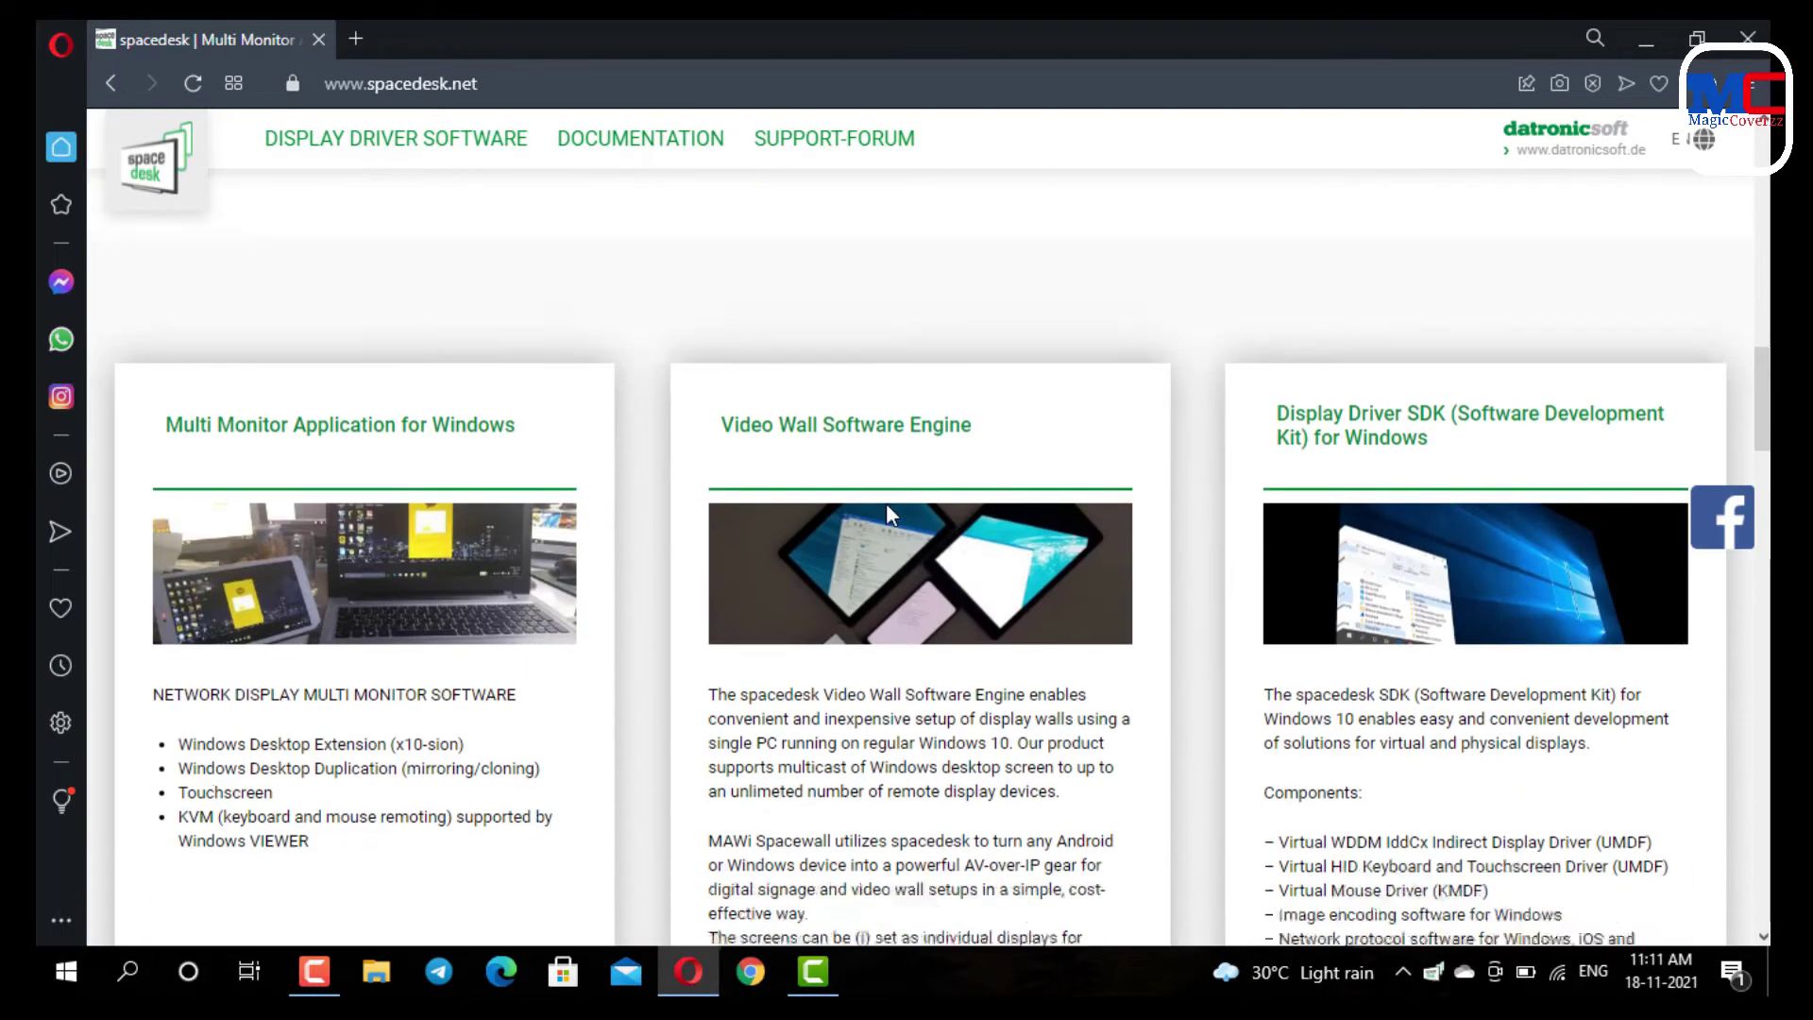
scroll(886, 505, "down", 15)
scroll(644, 445, "up", 3)
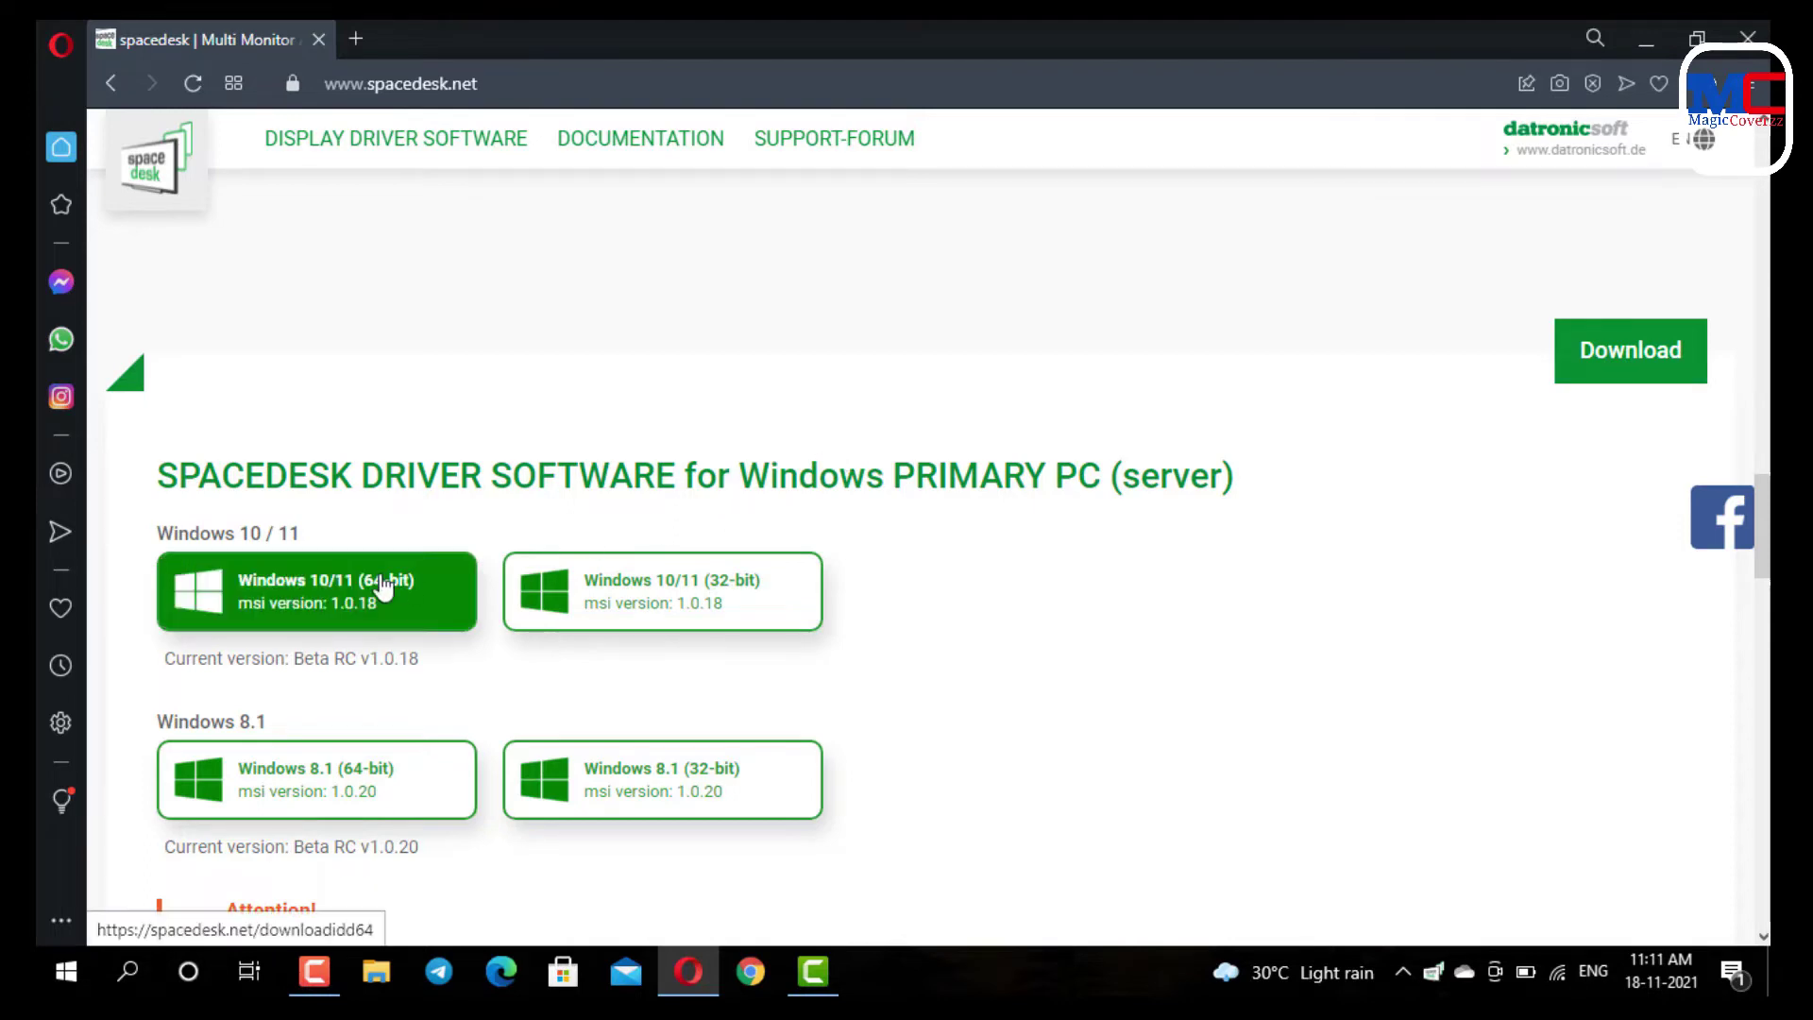
scroll(383, 585, "down", 8)
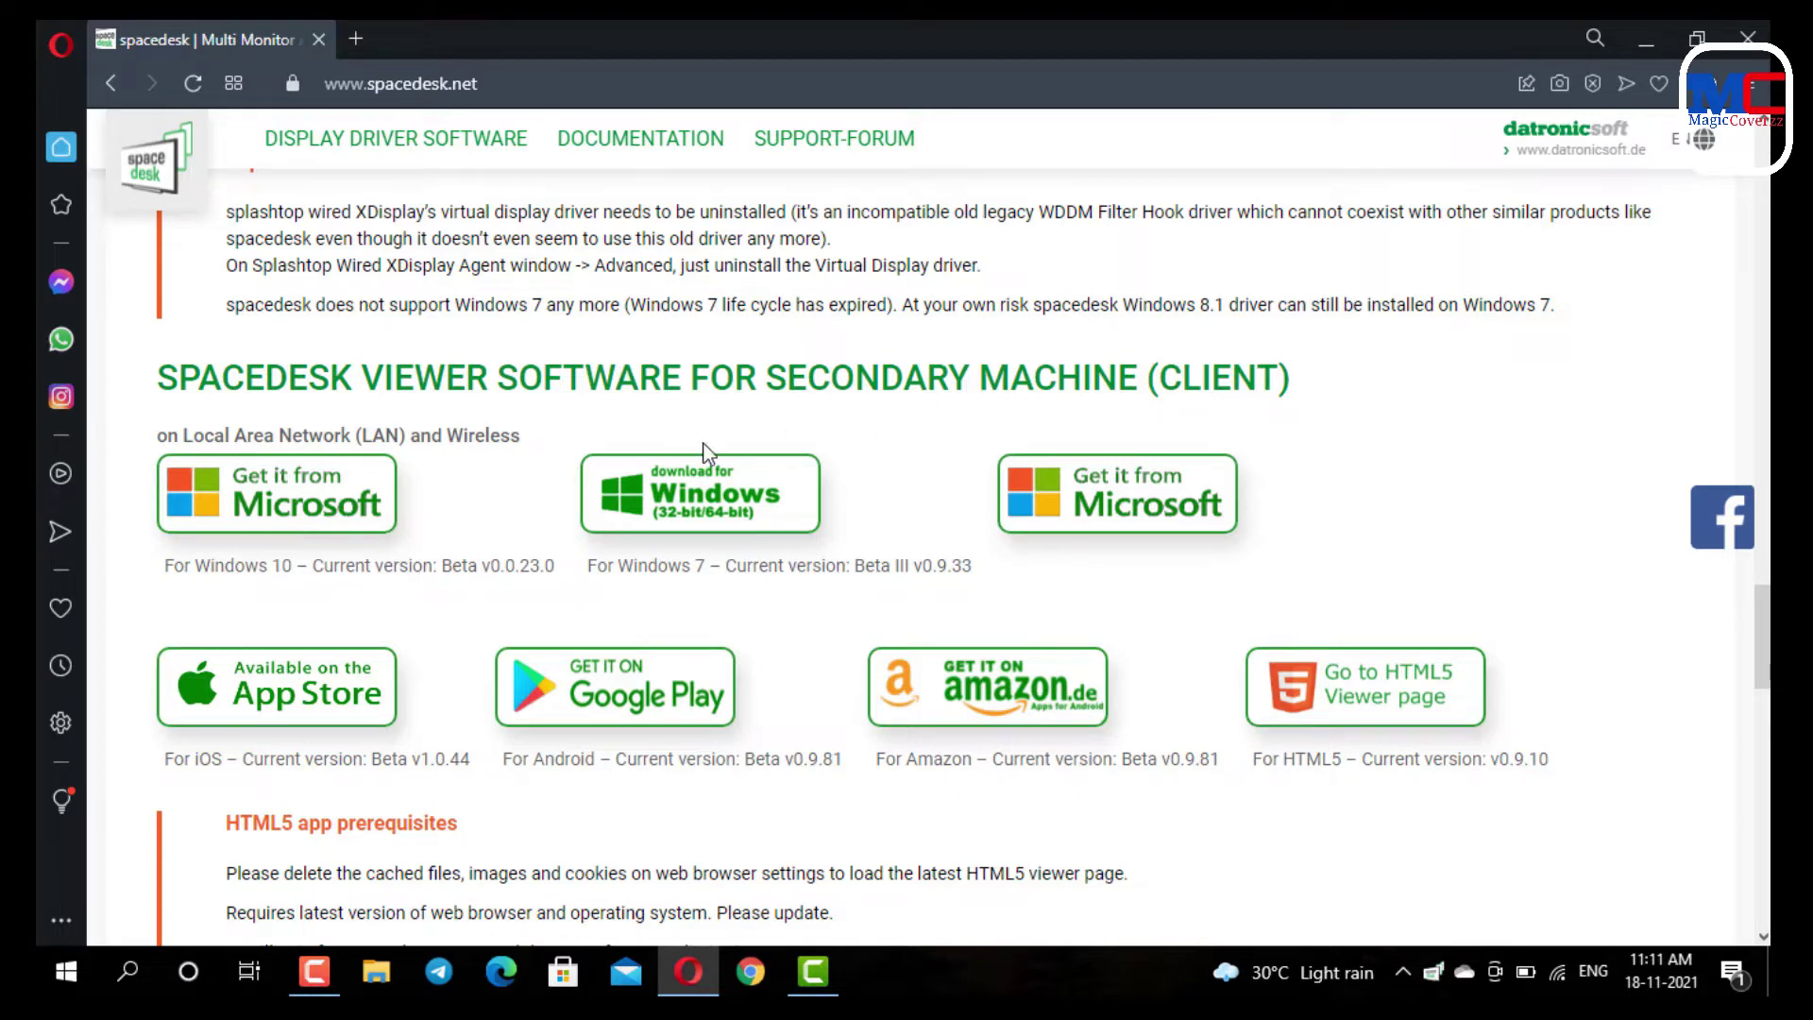
scroll(697, 443, "up", 4)
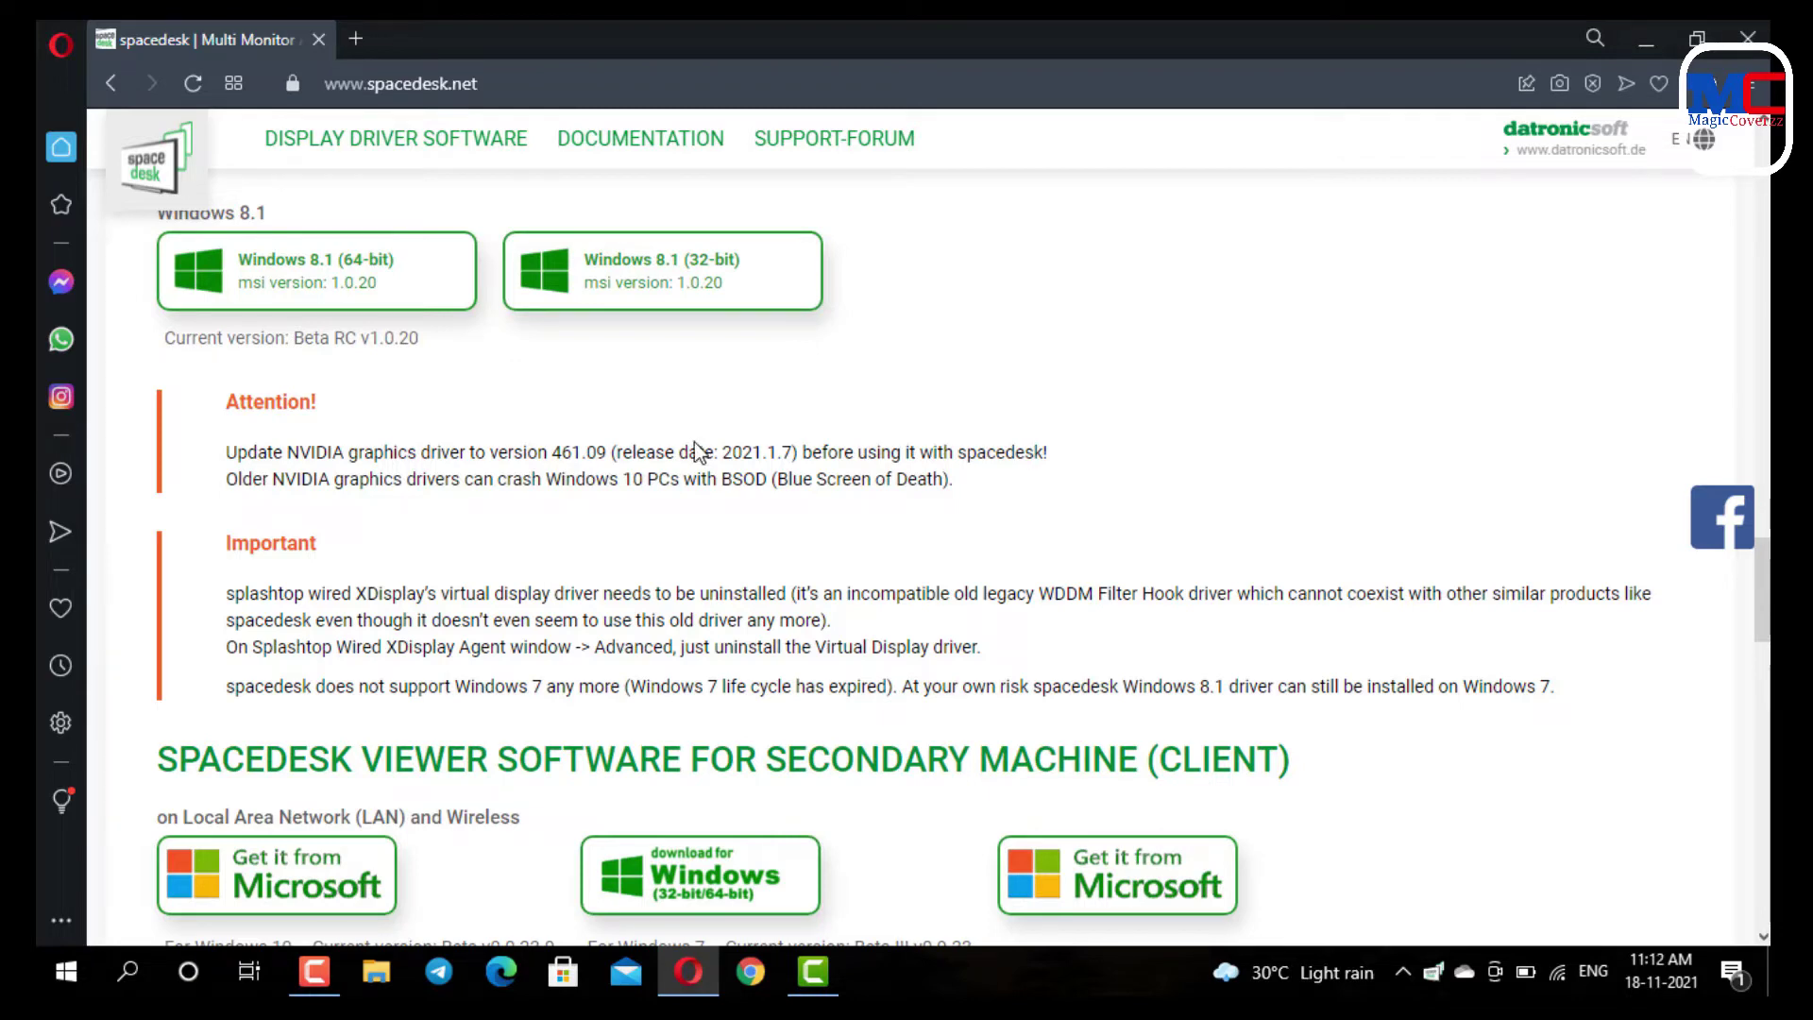
scroll(696, 447, "up", 4)
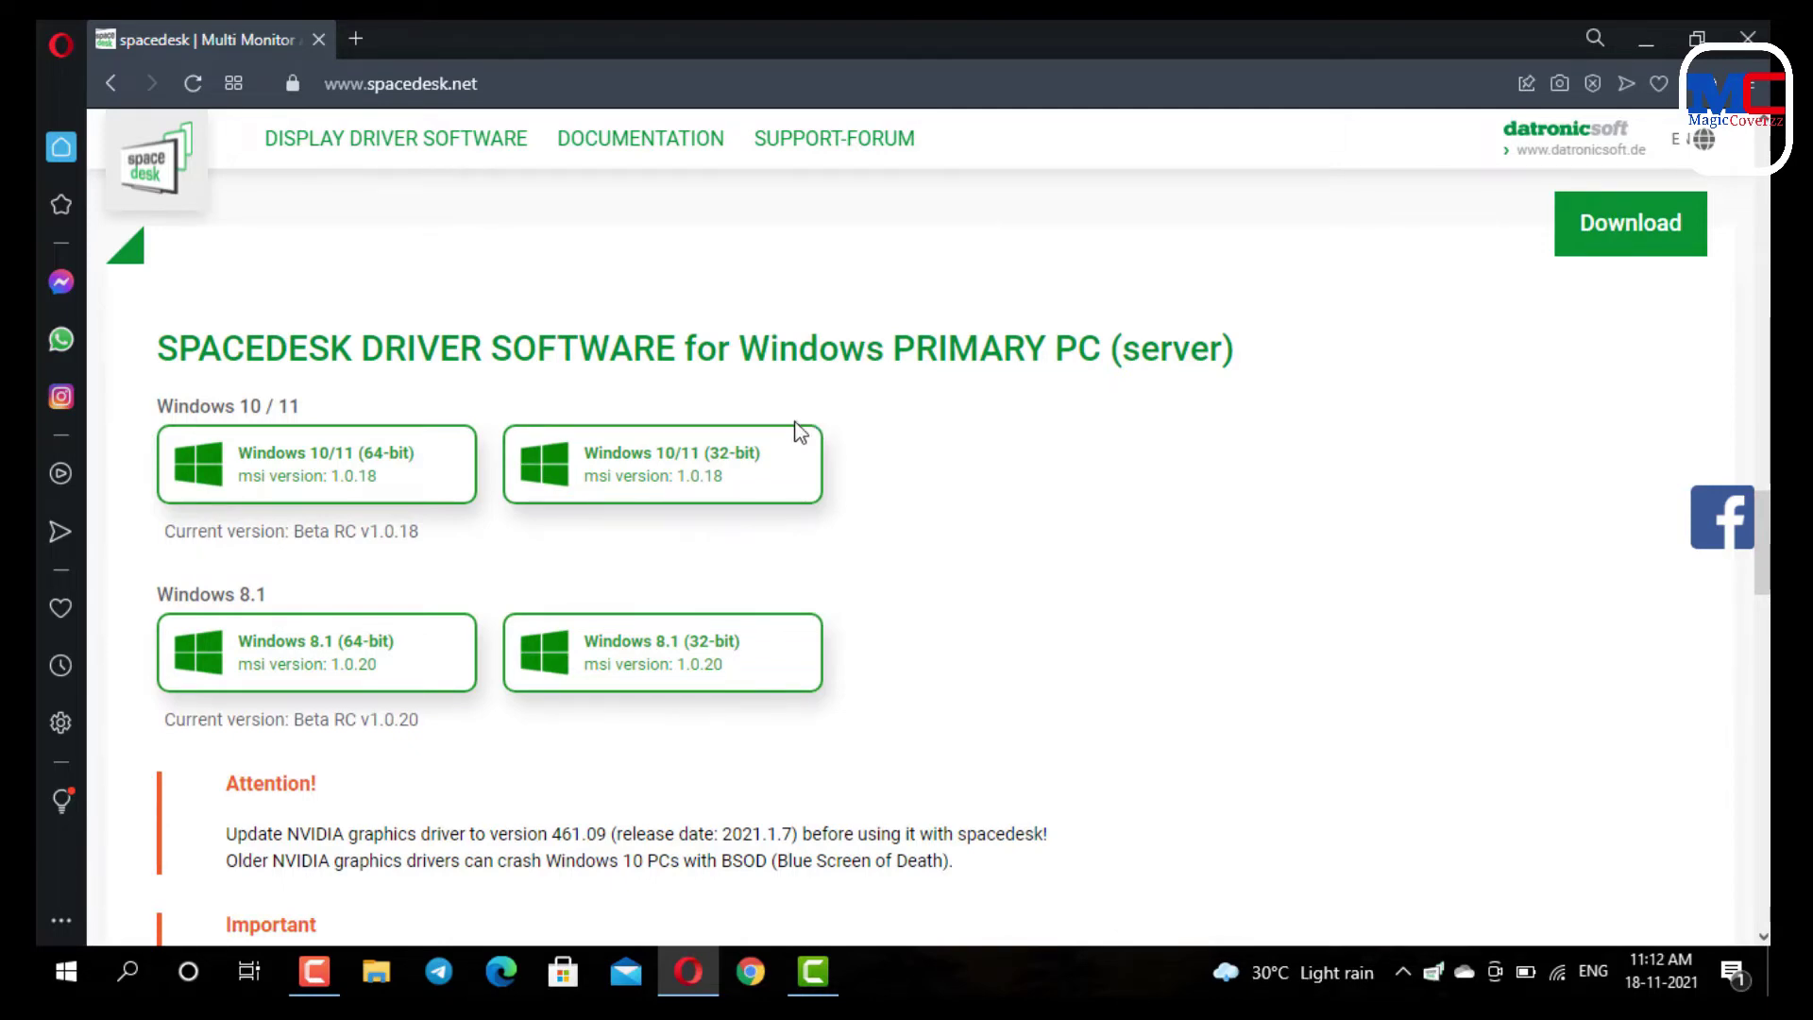
scroll(799, 425, "down", 9)
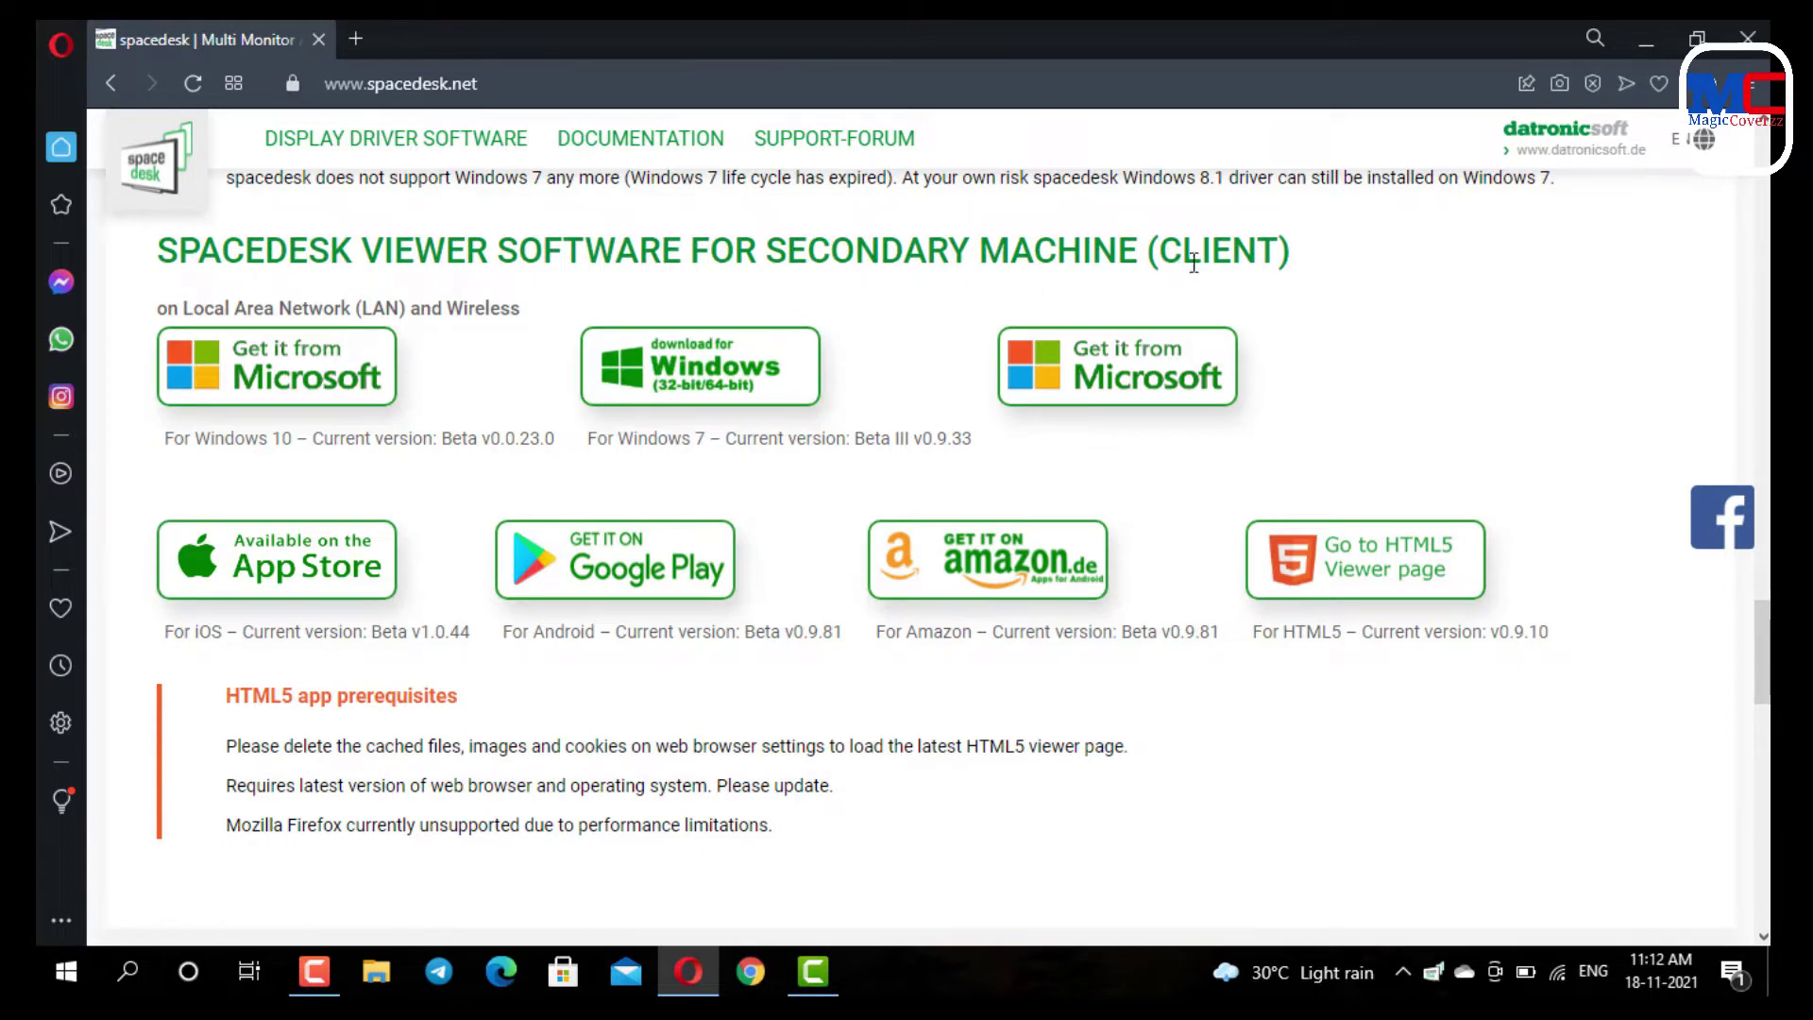
scroll(1038, 296, "up", 10)
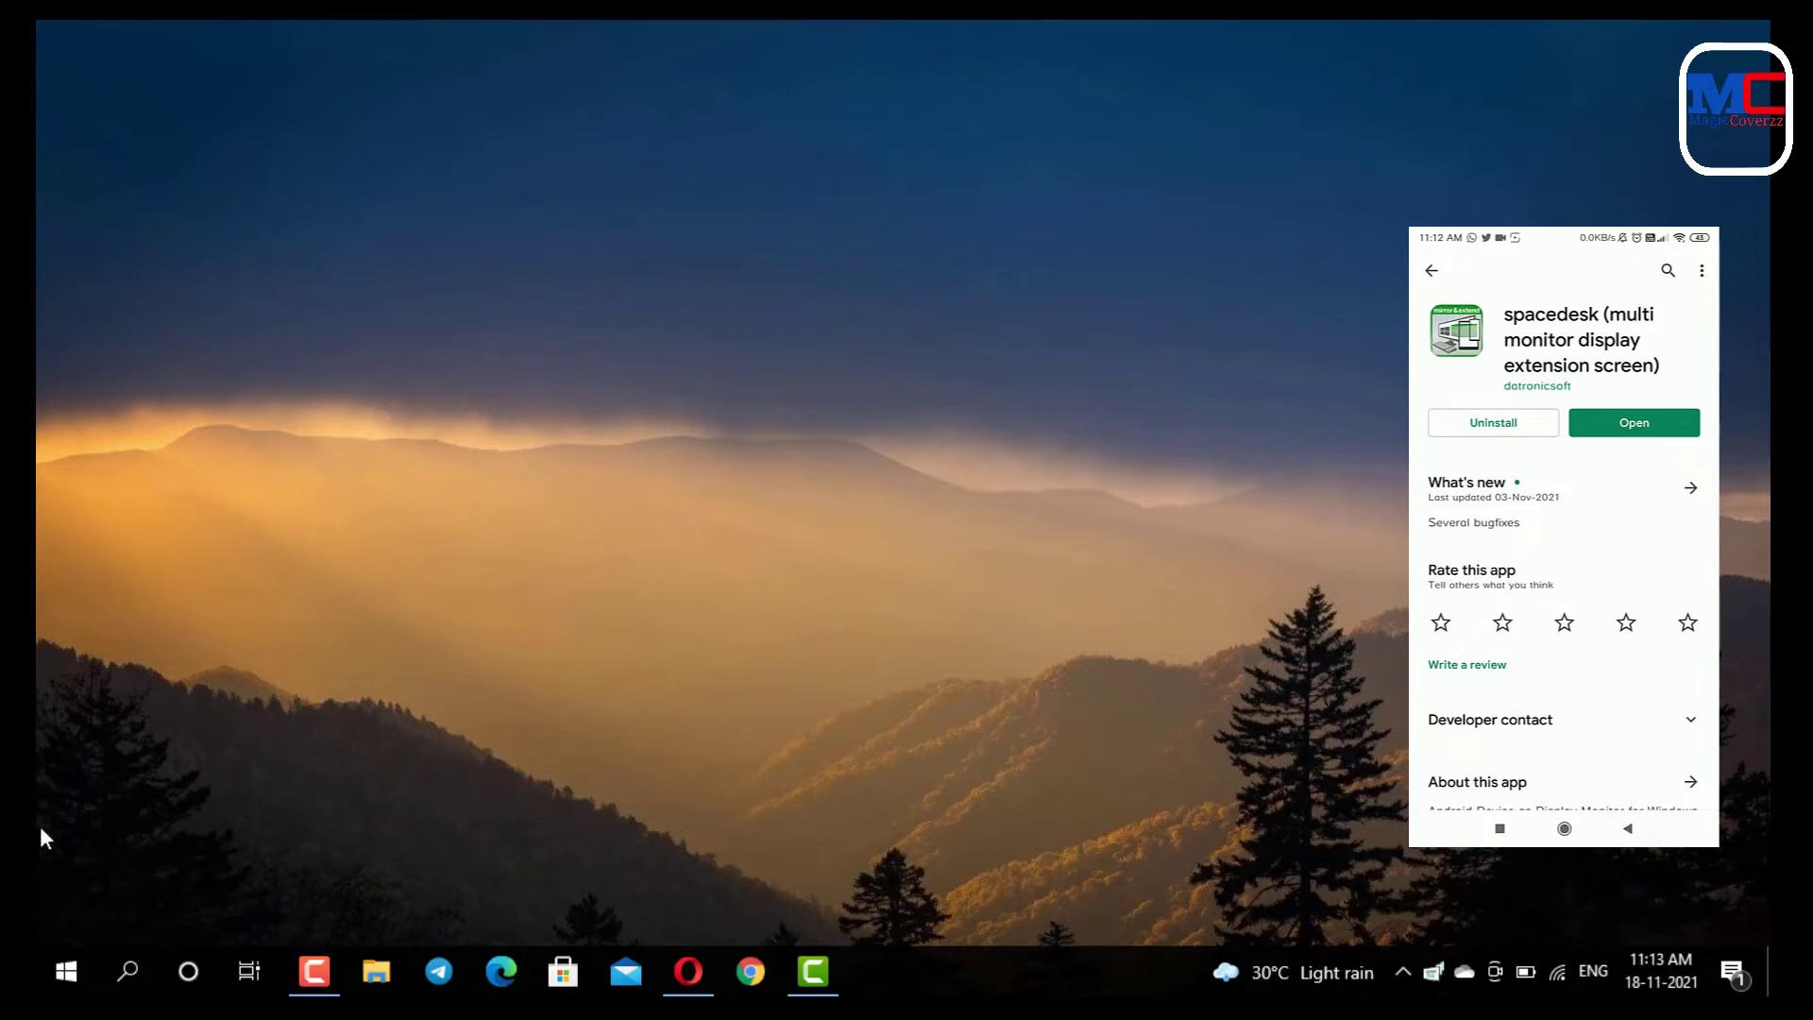
Launch spacedesk SERVER from Start and show its driver window, which reads ON with 1 connection.
left_click(66, 970)
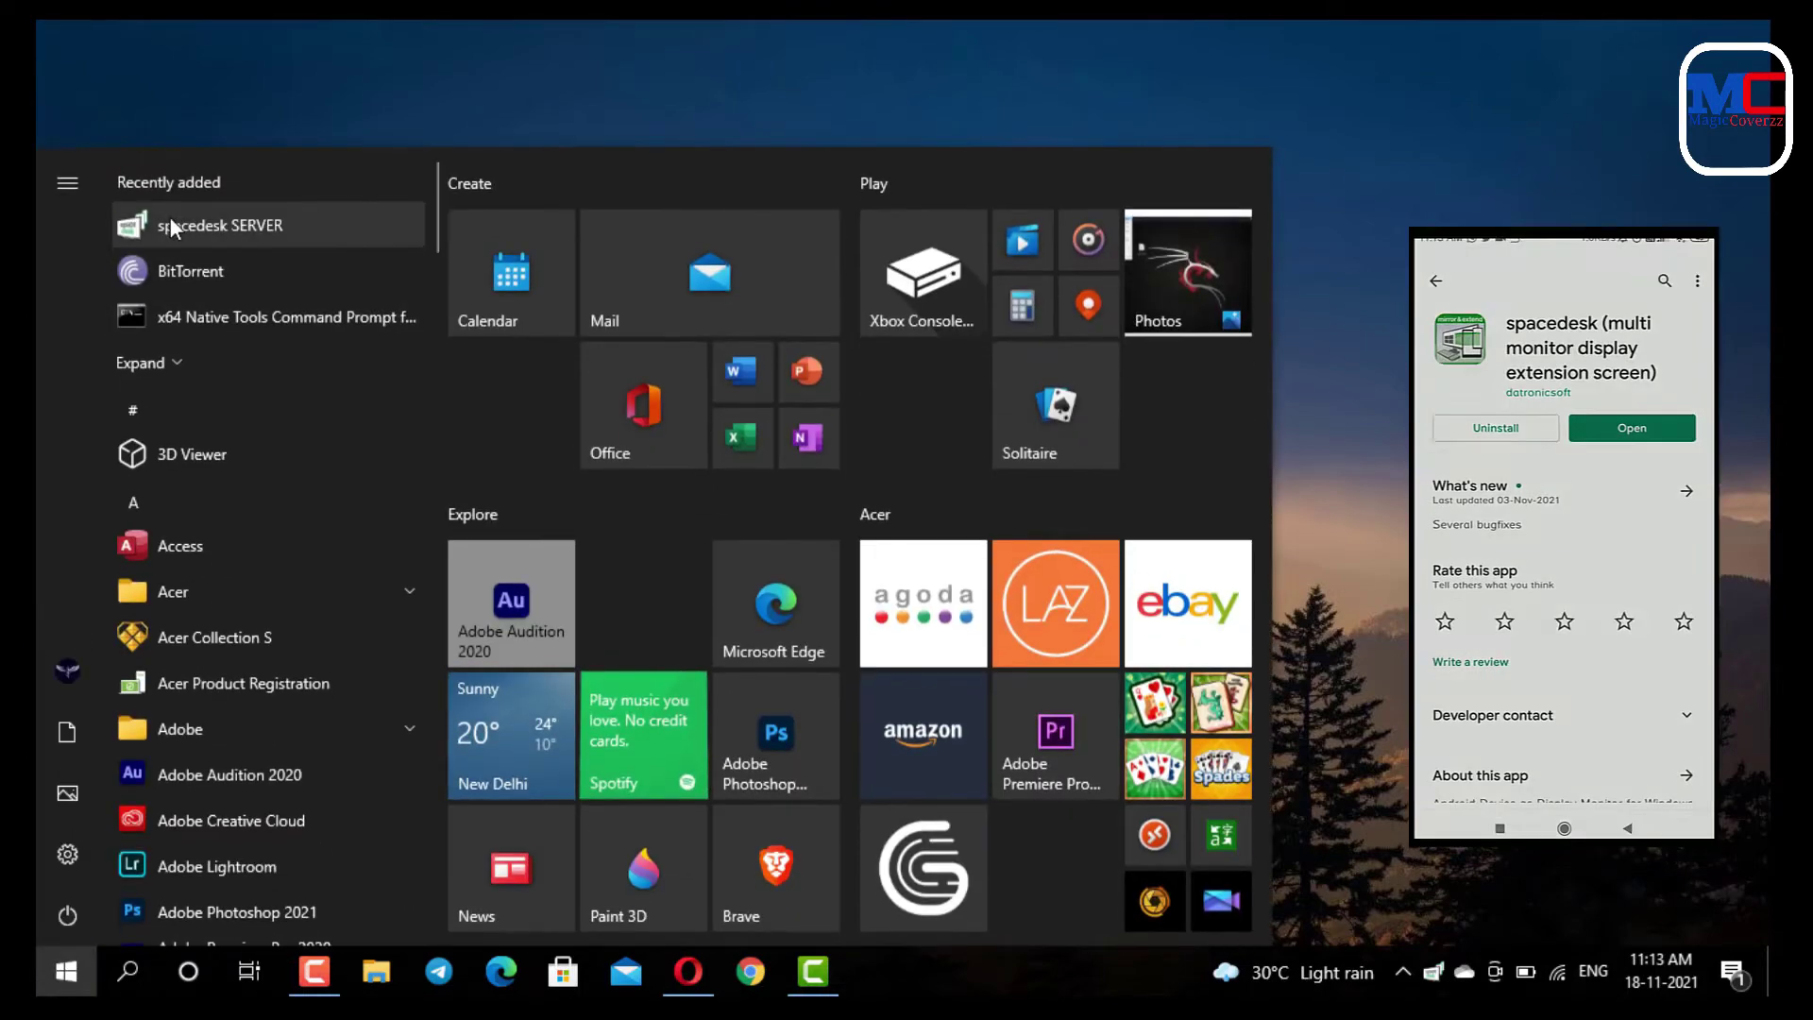
left_click(170, 217)
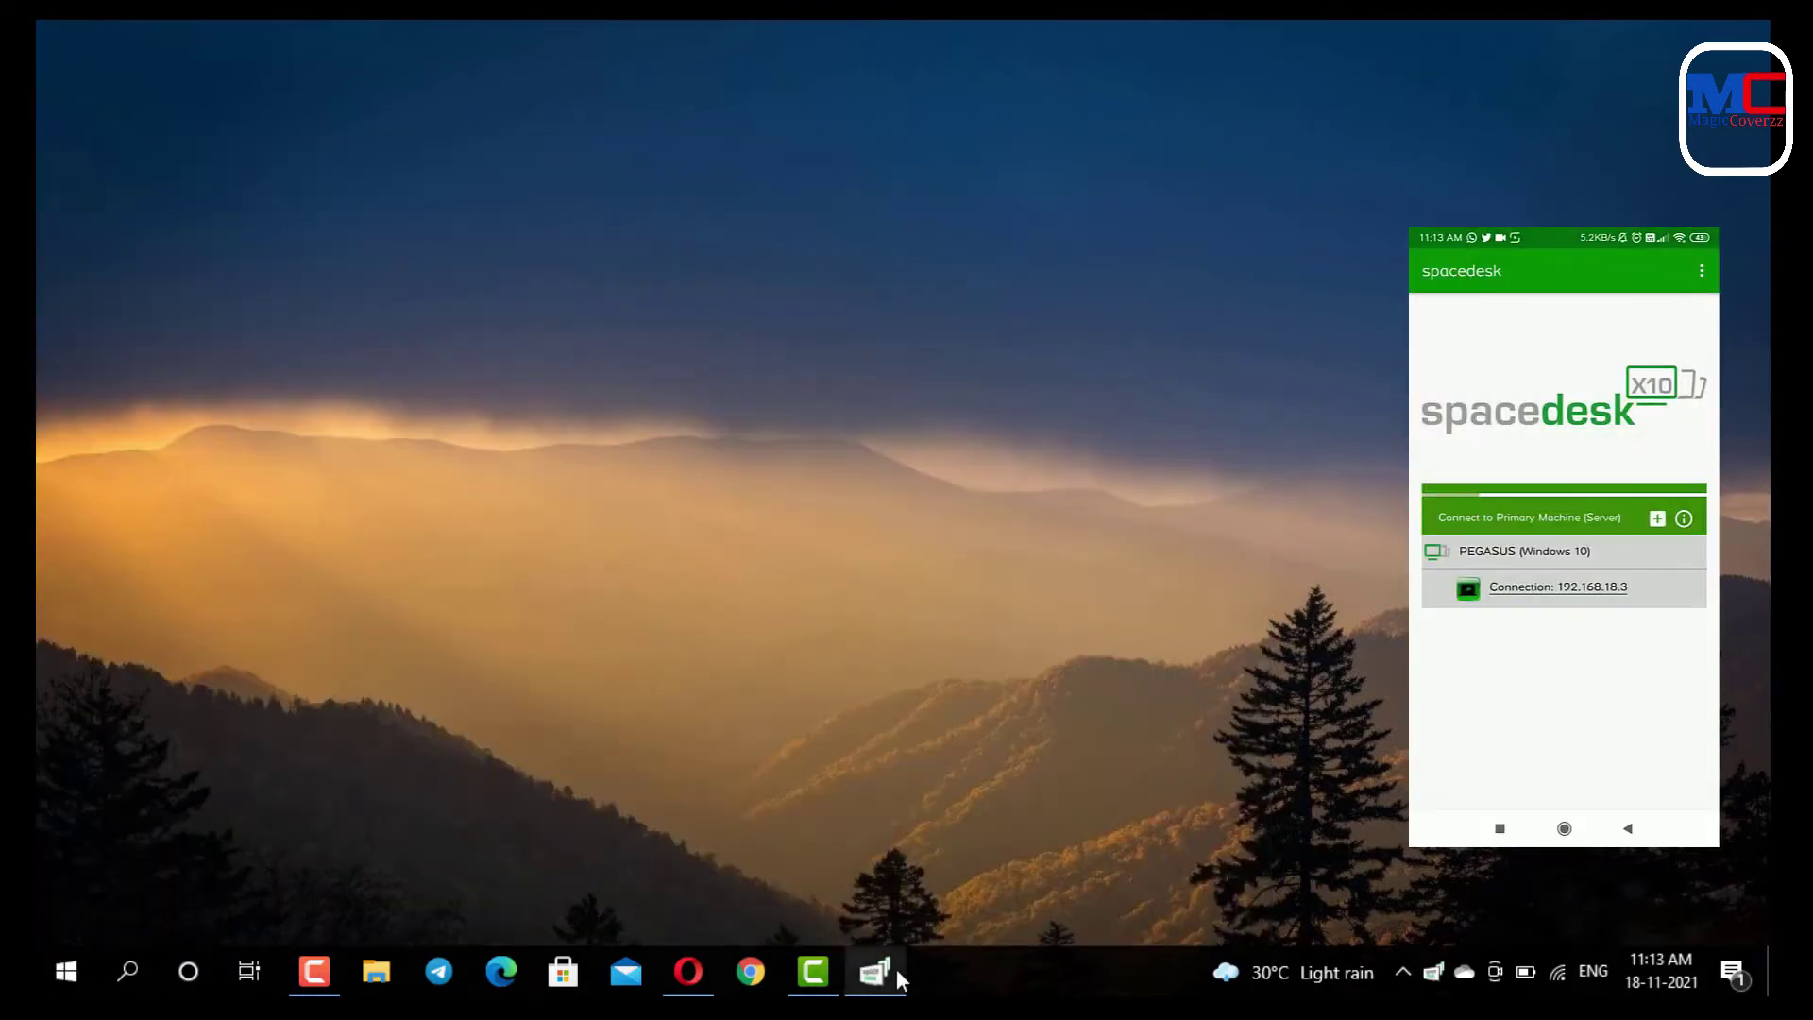
left_click(895, 973)
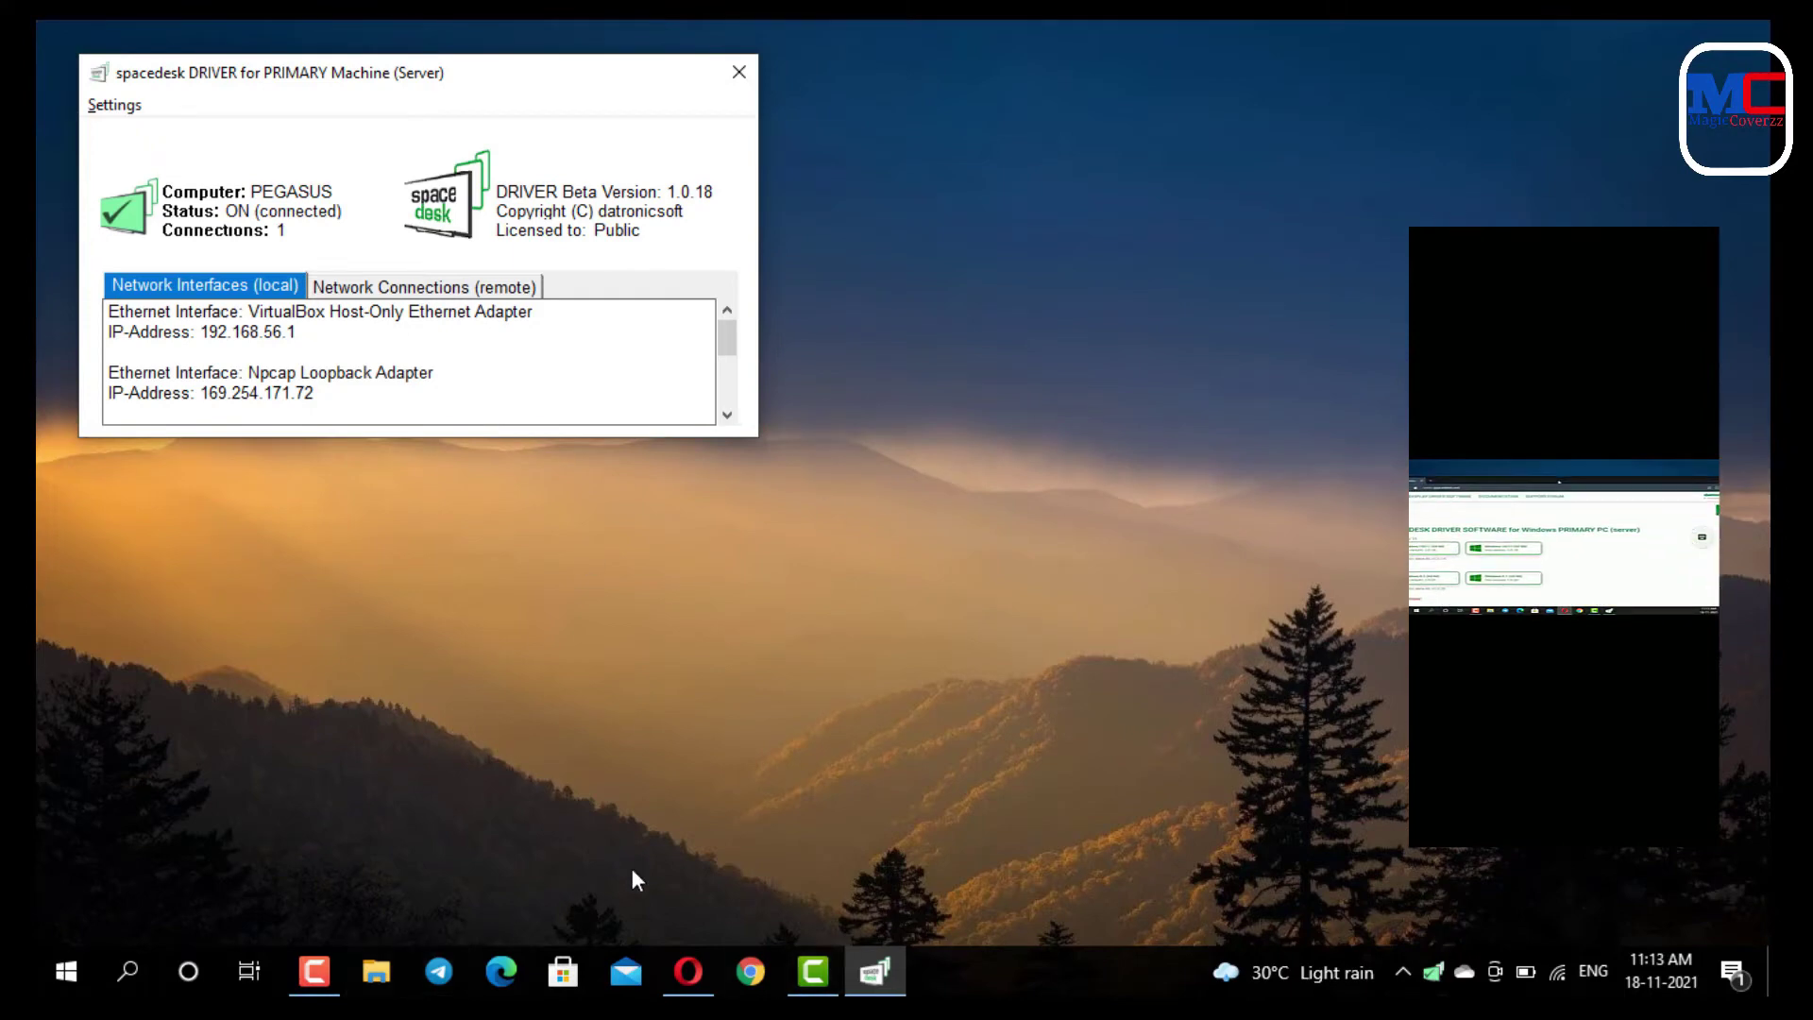
Restore the Opera window with the spacedesk page and drag it toward the right.
left_click(688, 971)
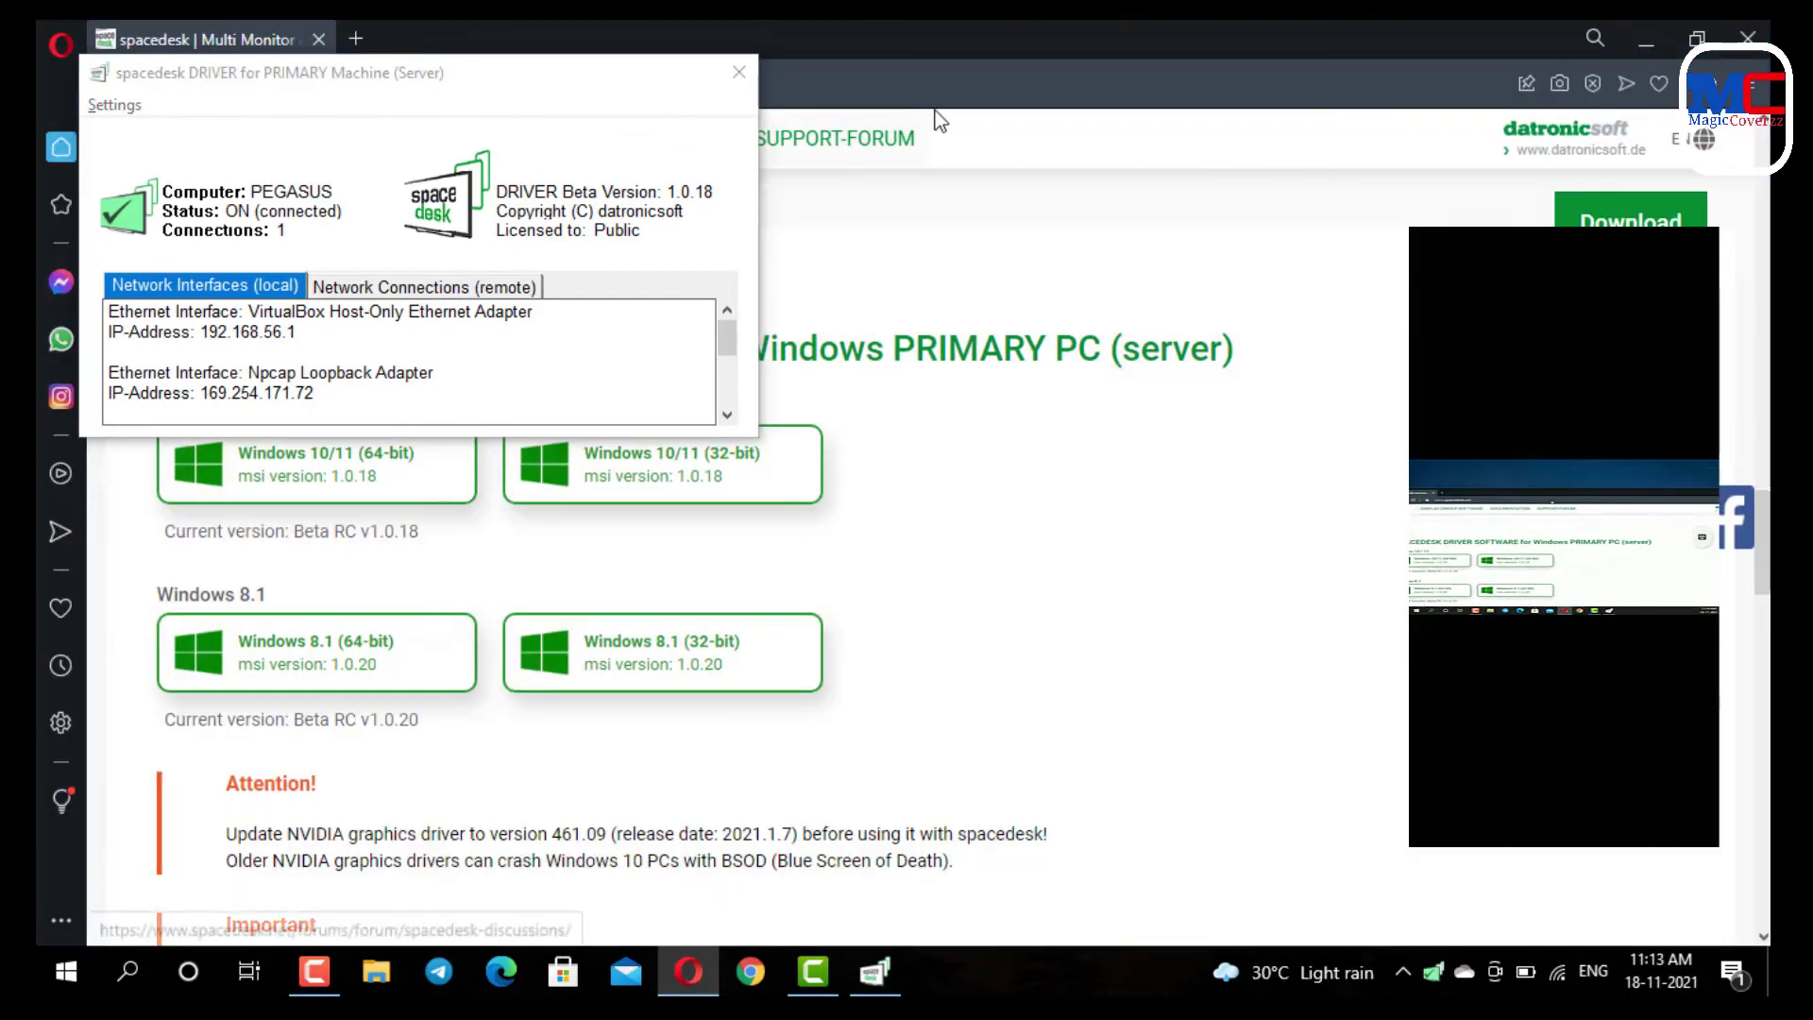
left_click_drag(613, 42, 914, 21)
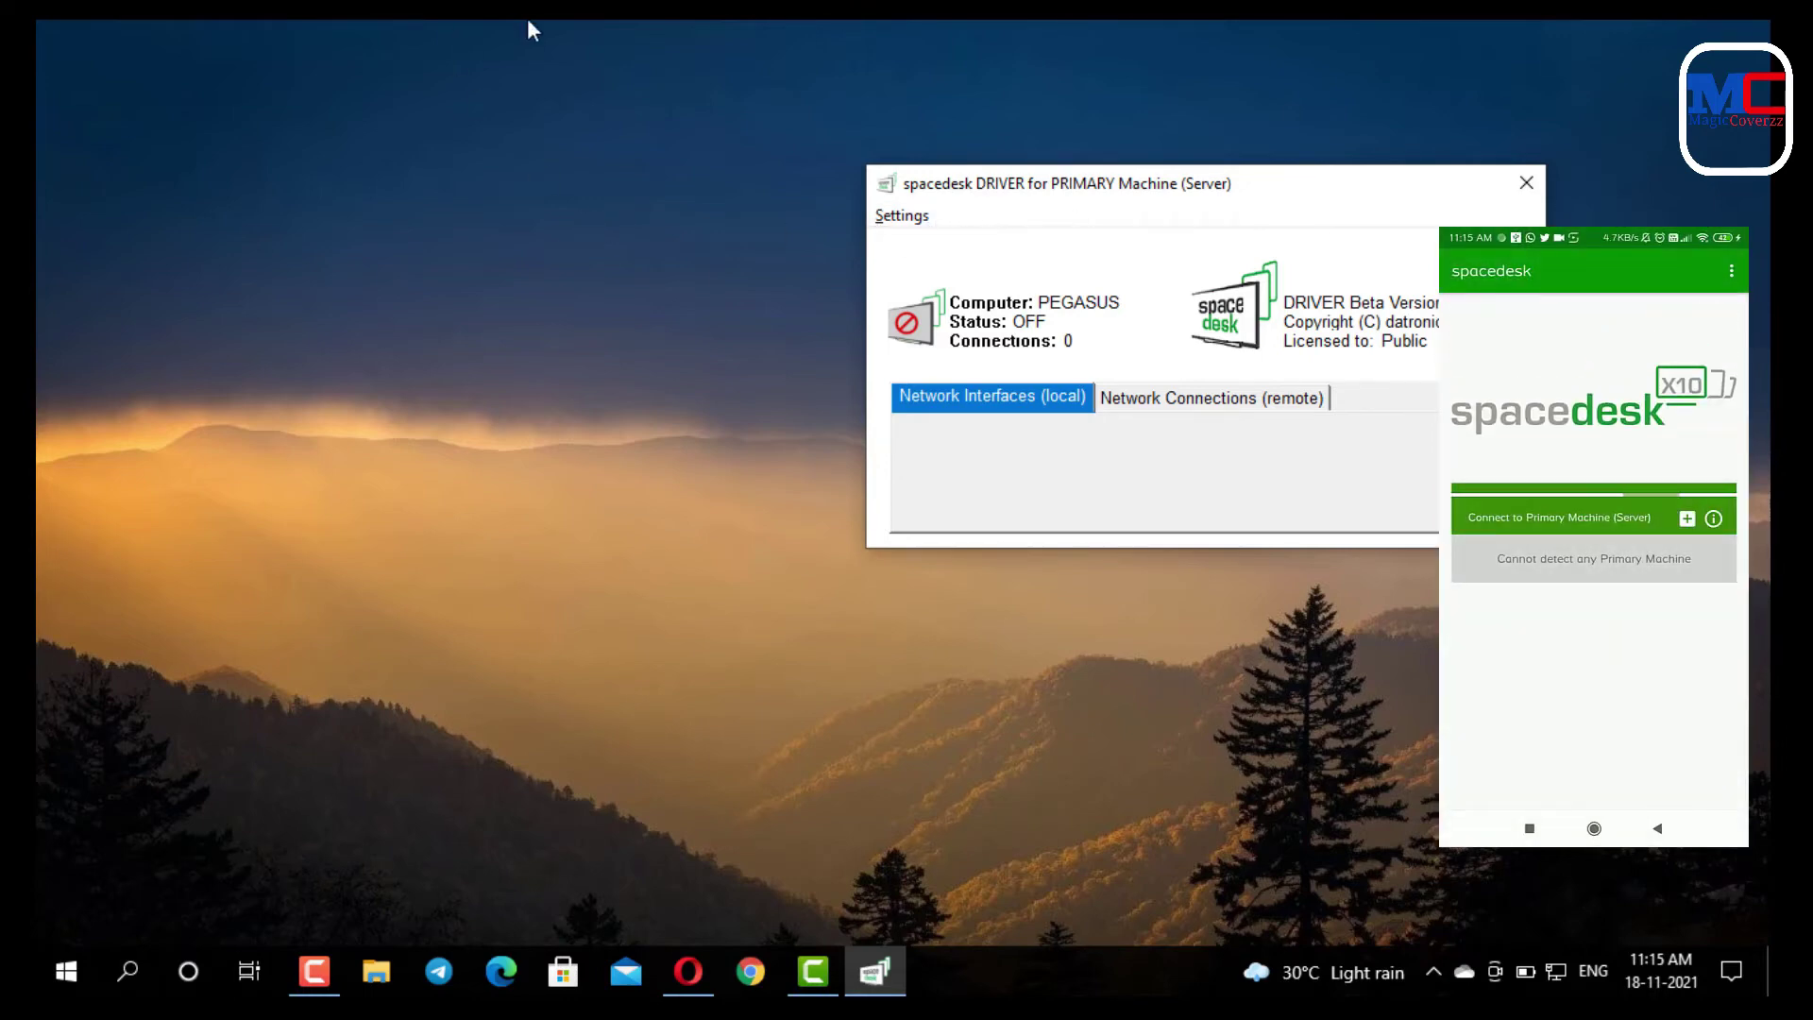
Switch the spacedesk driver ON and reopen its status window from the hidden tray icons.
left_click(905, 215)
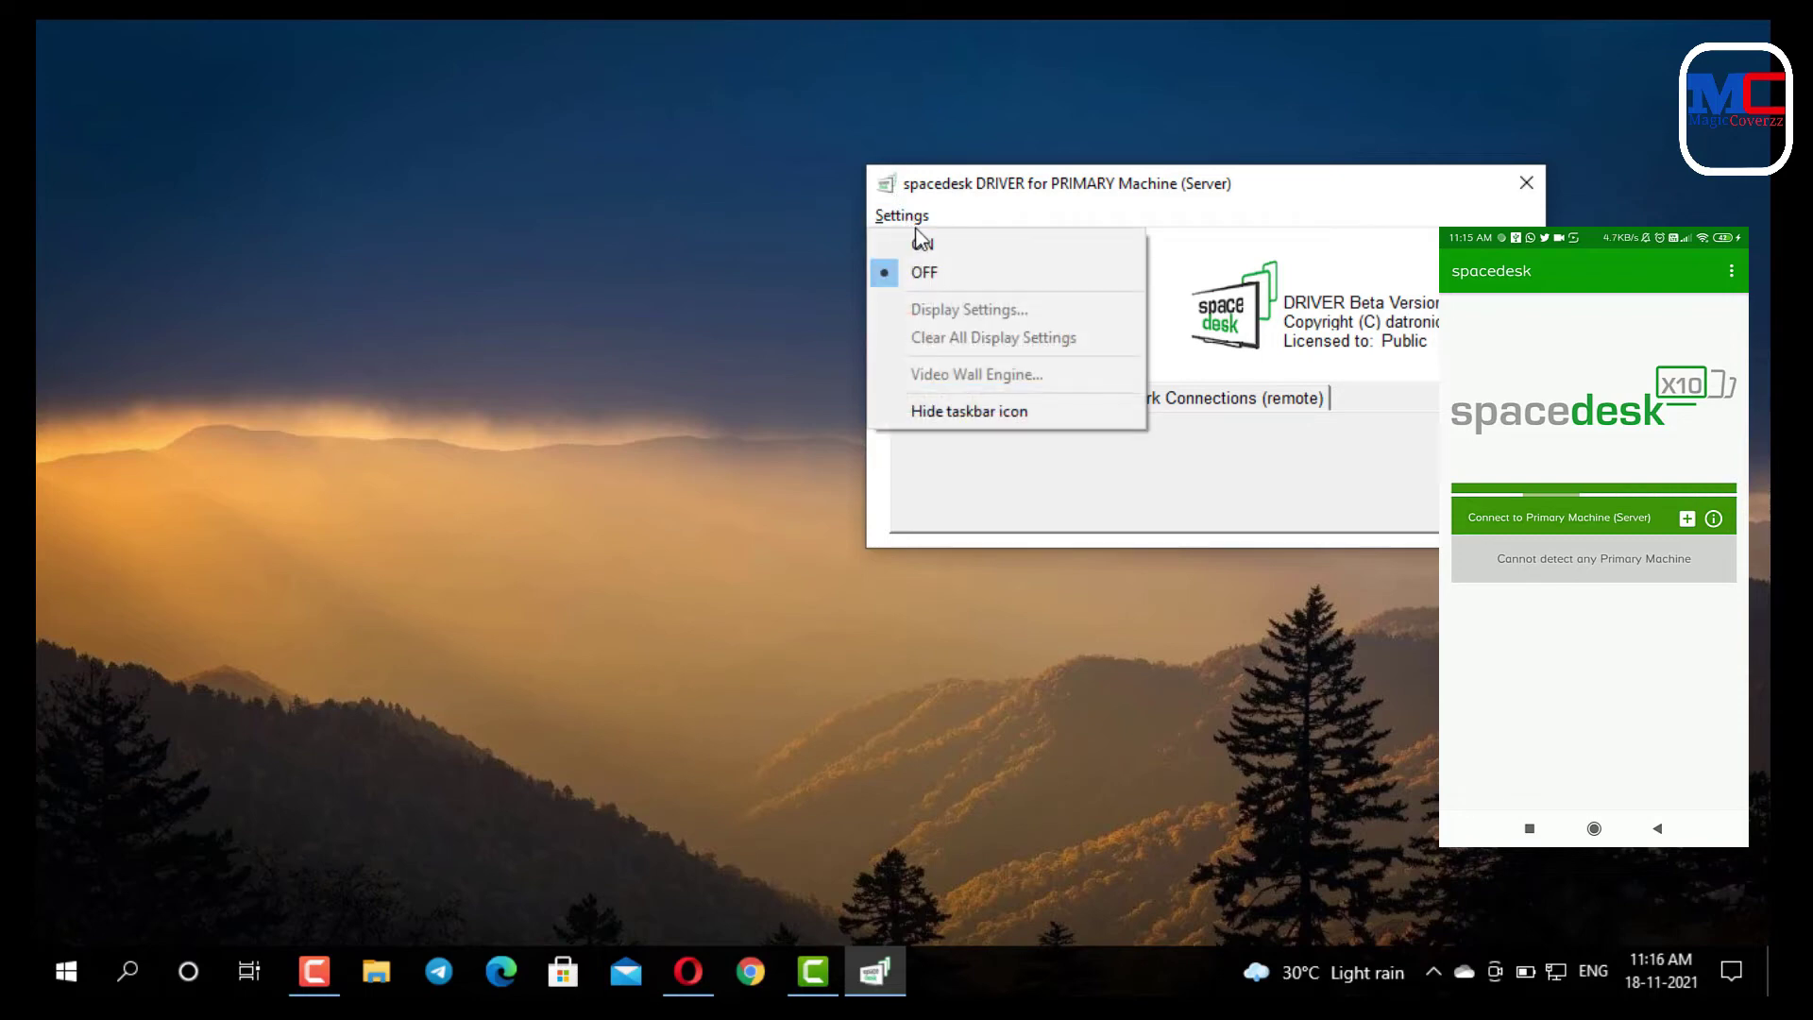
left_click(956, 181)
left_click(904, 215)
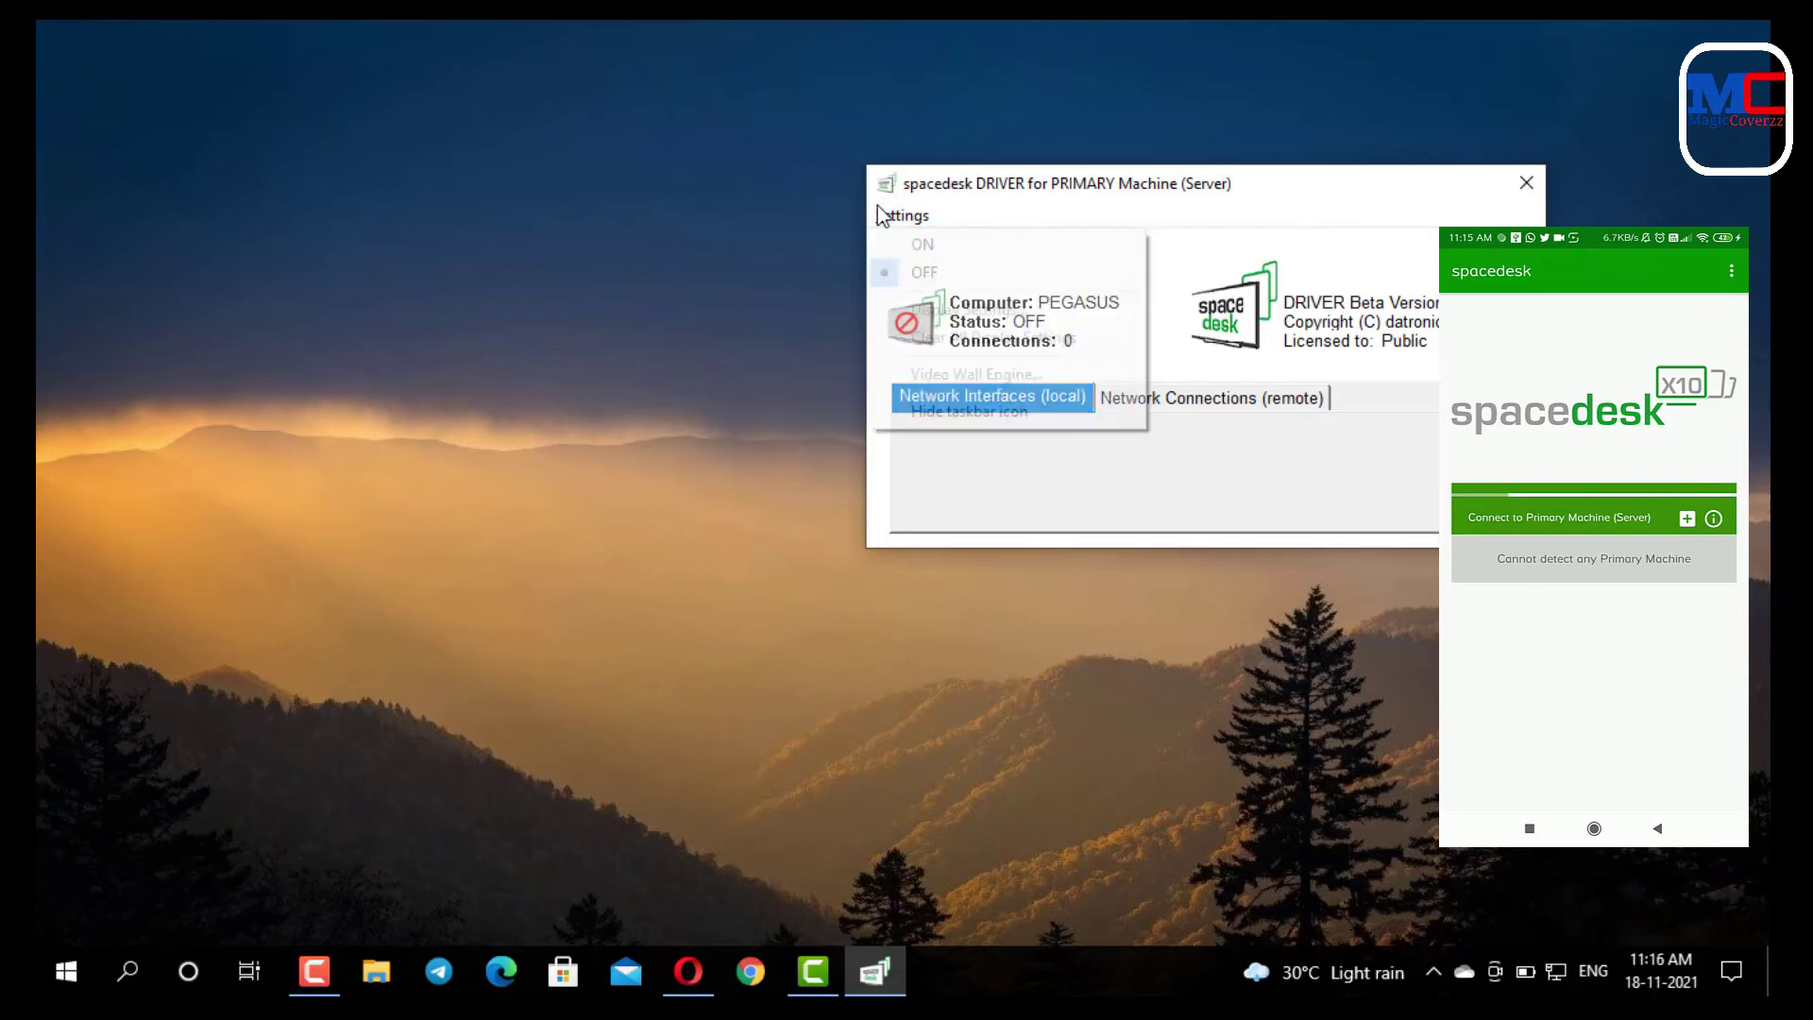
left_click(935, 247)
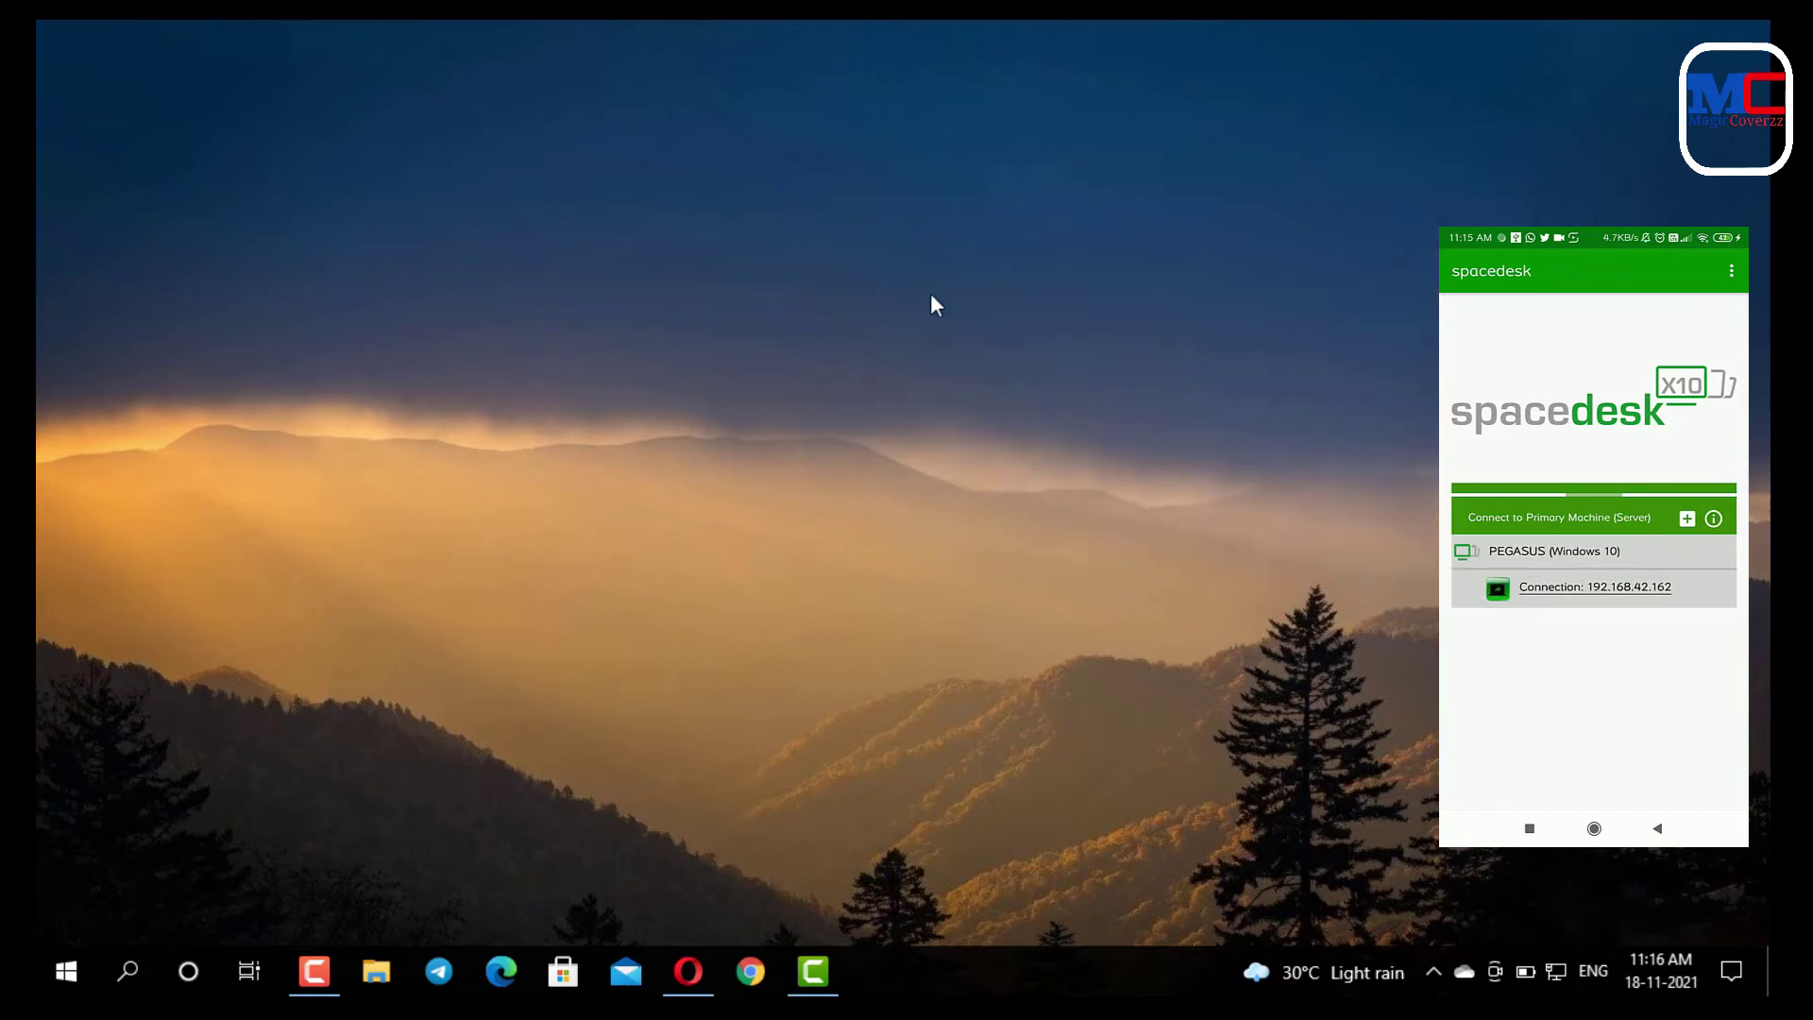
left_click(1431, 968)
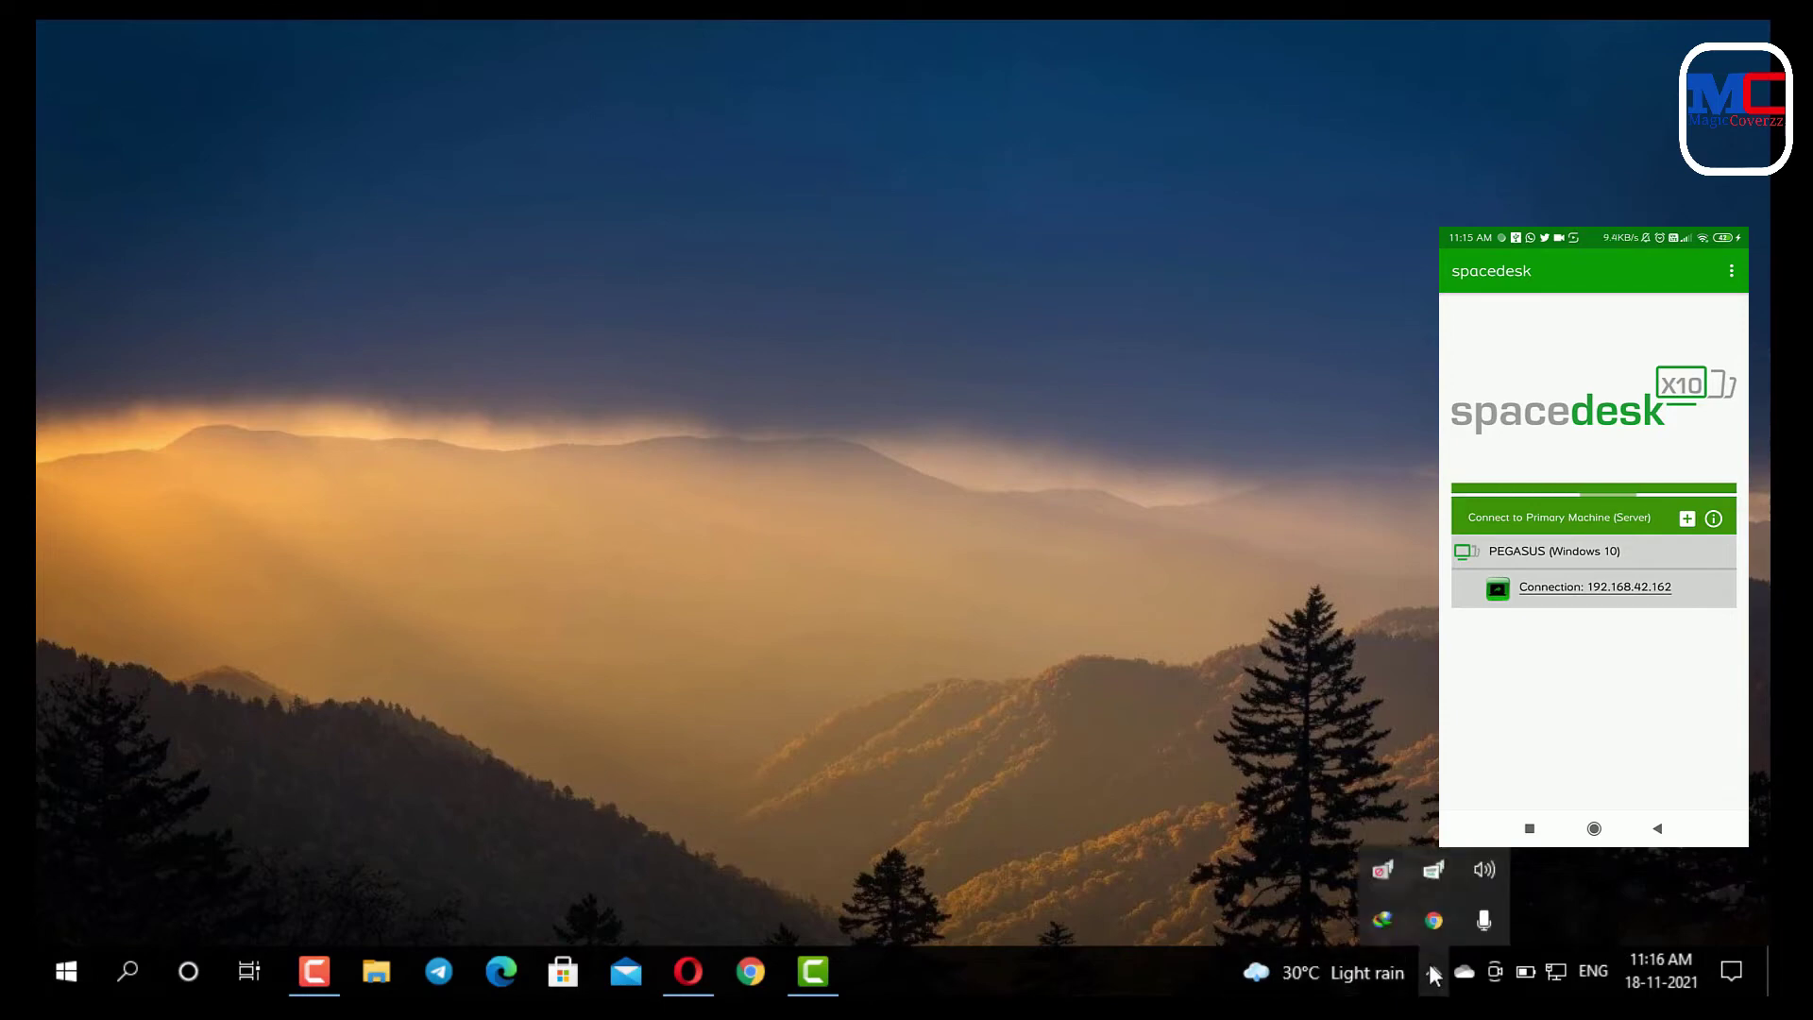
left_click(1391, 882)
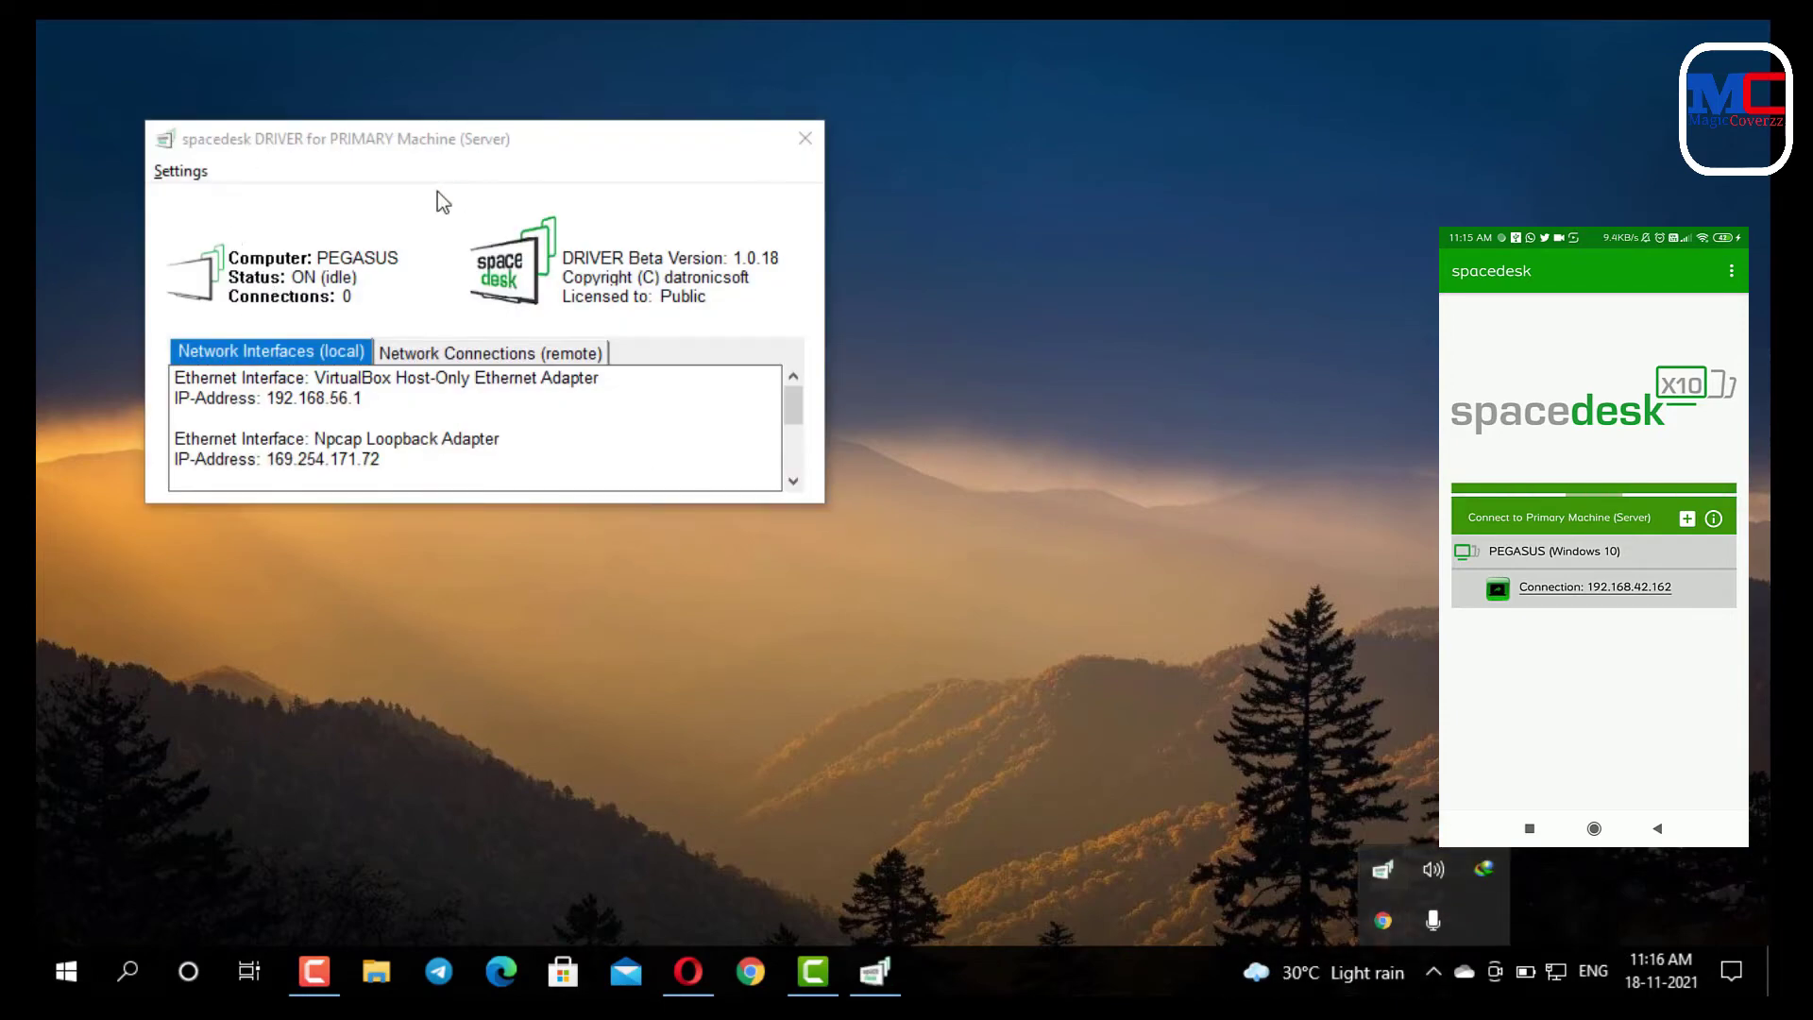
Move the Opera window onto the phone's display, then open Display Settings from the driver window.
left_click_drag(333, 137, 430, 132)
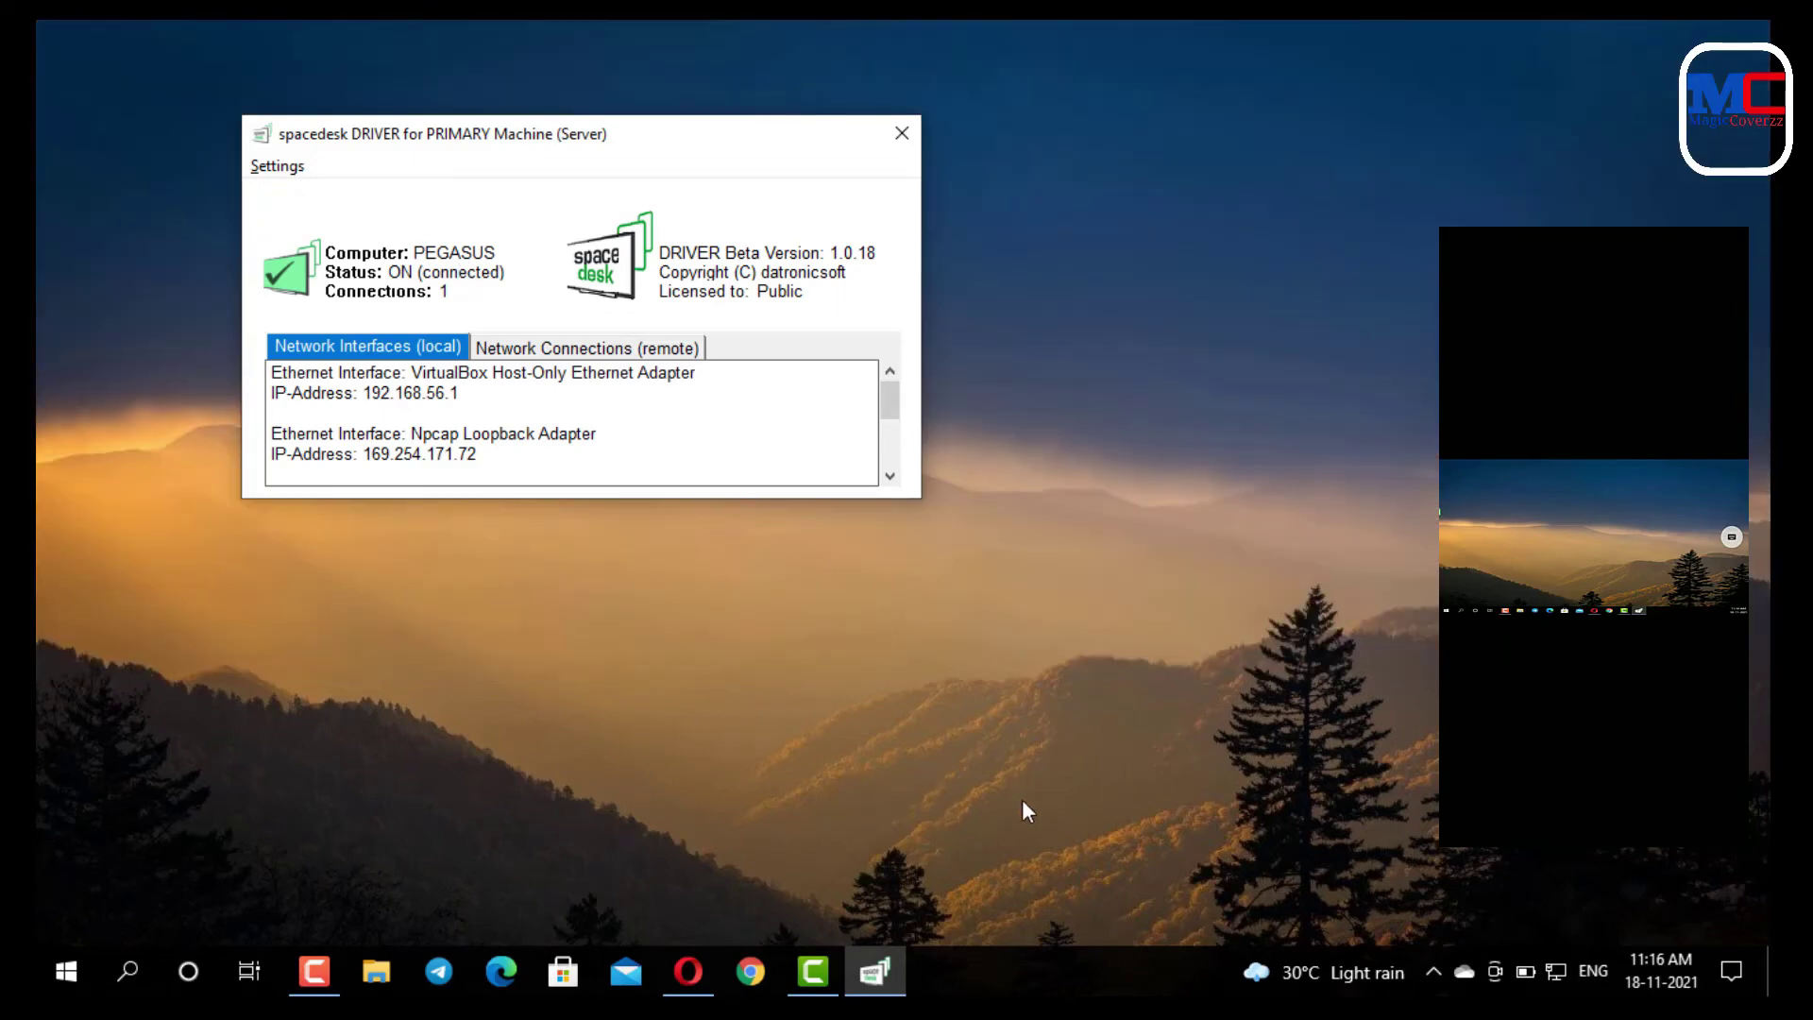
mouse_move(705, 975)
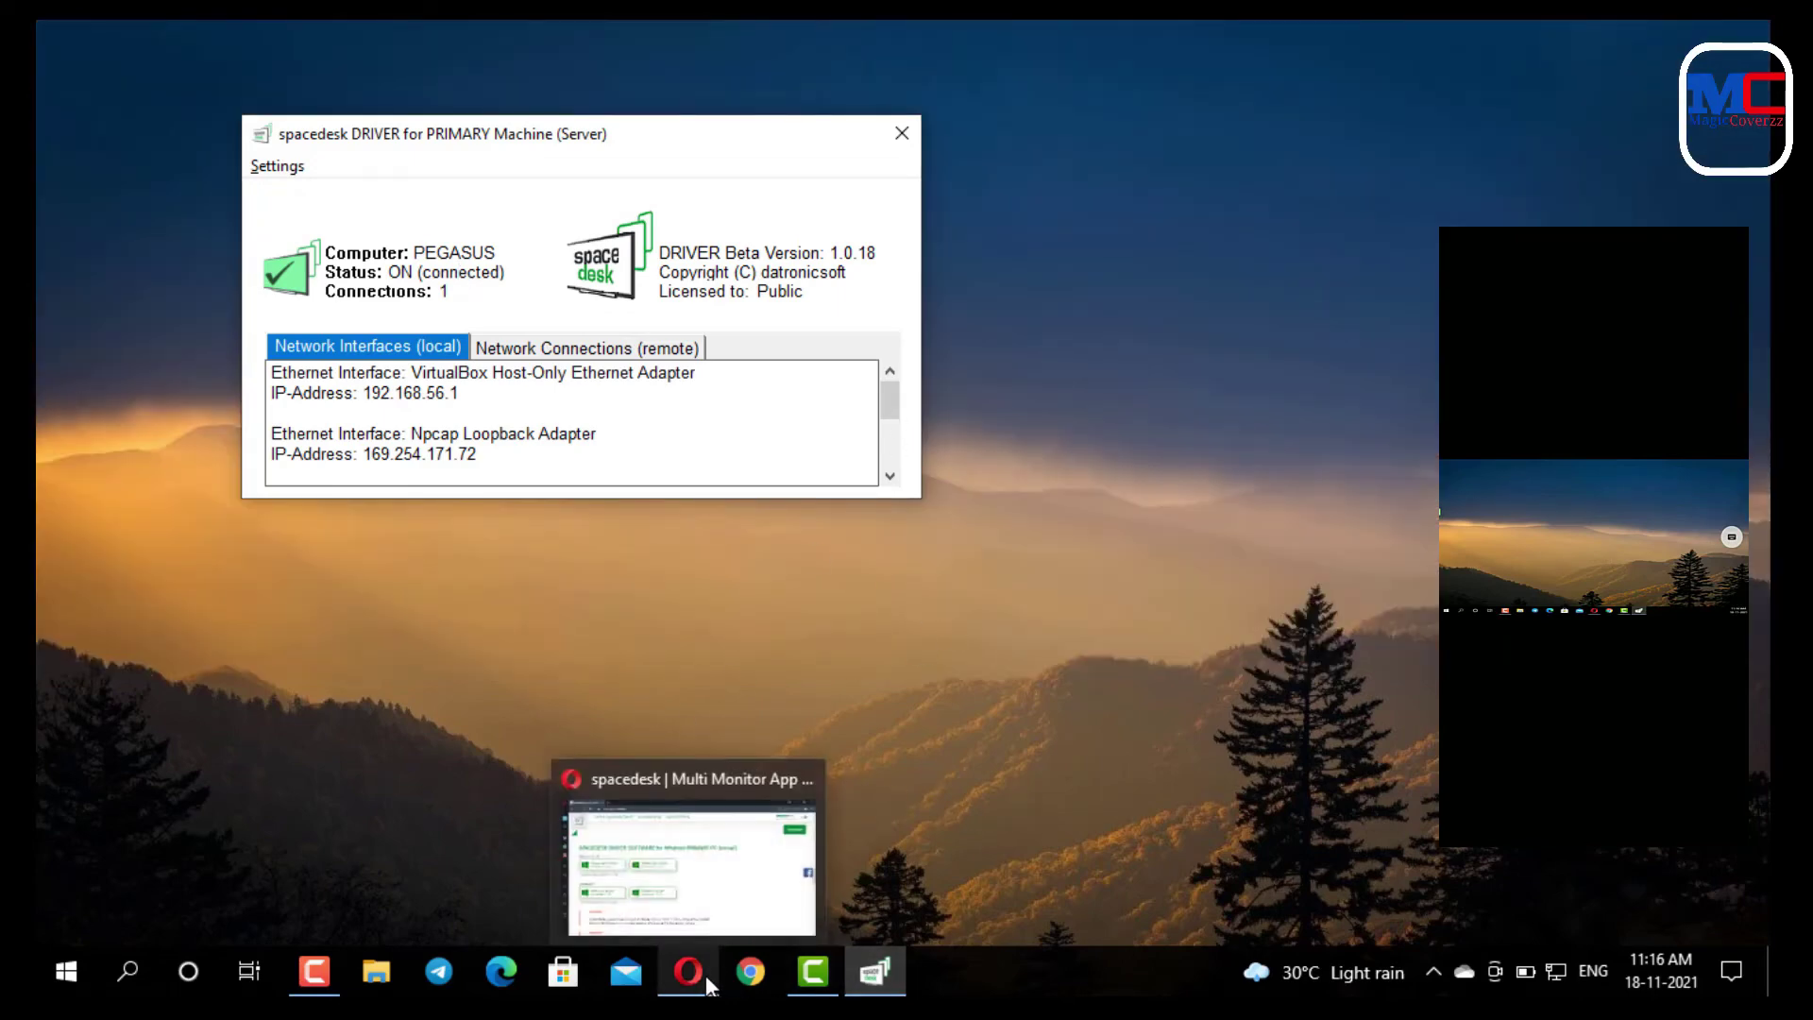
mouse_move(727, 821)
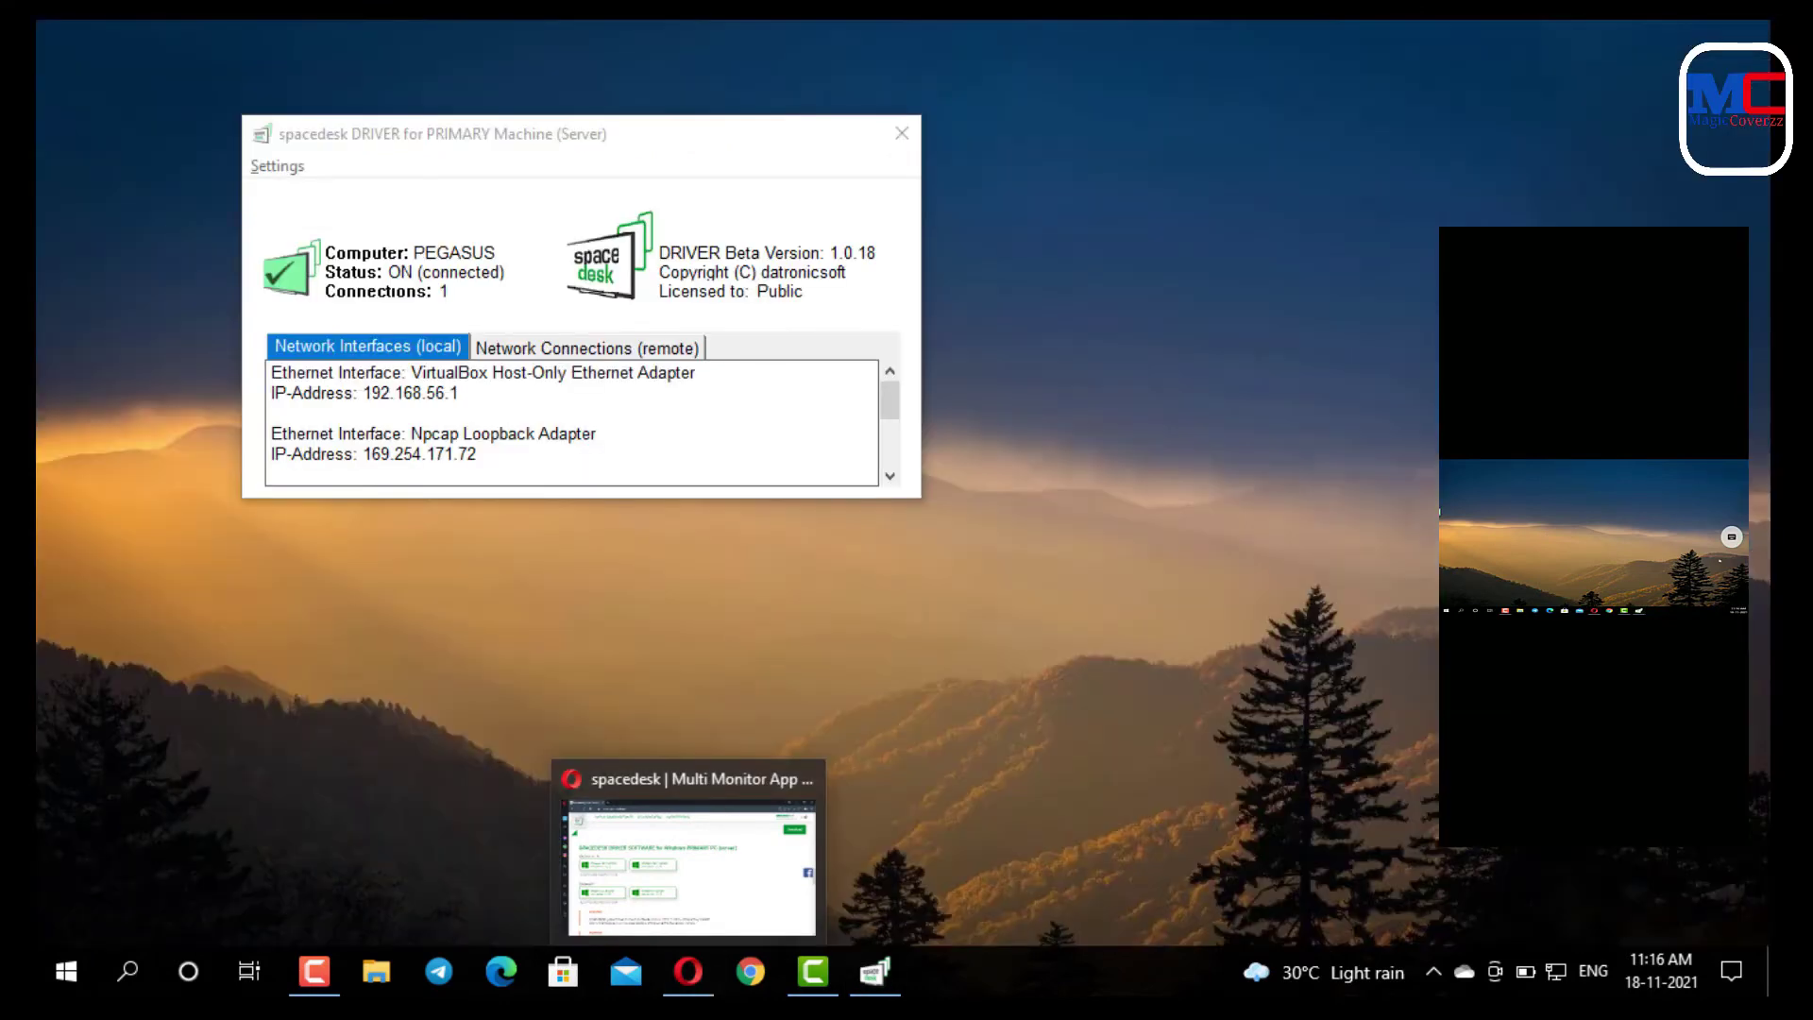
left_click(690, 864)
key("super+shift+Right")
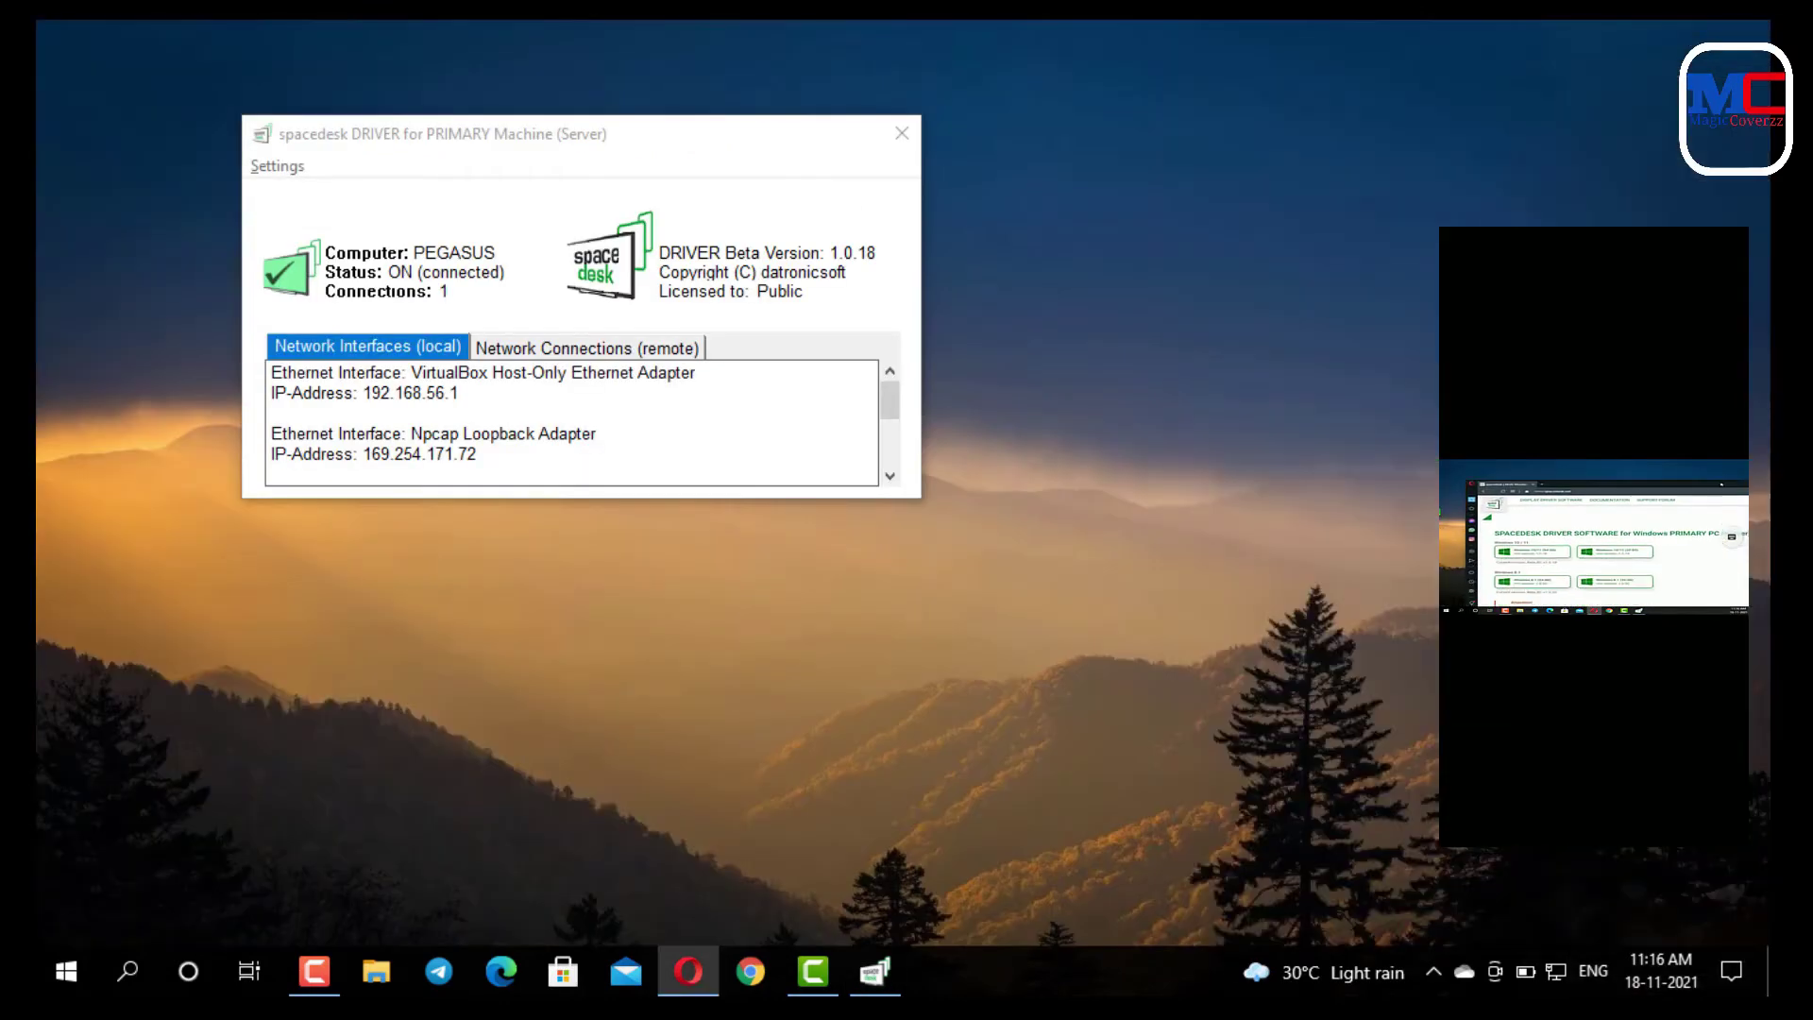
left_click_drag(1662, 484, 1651, 472)
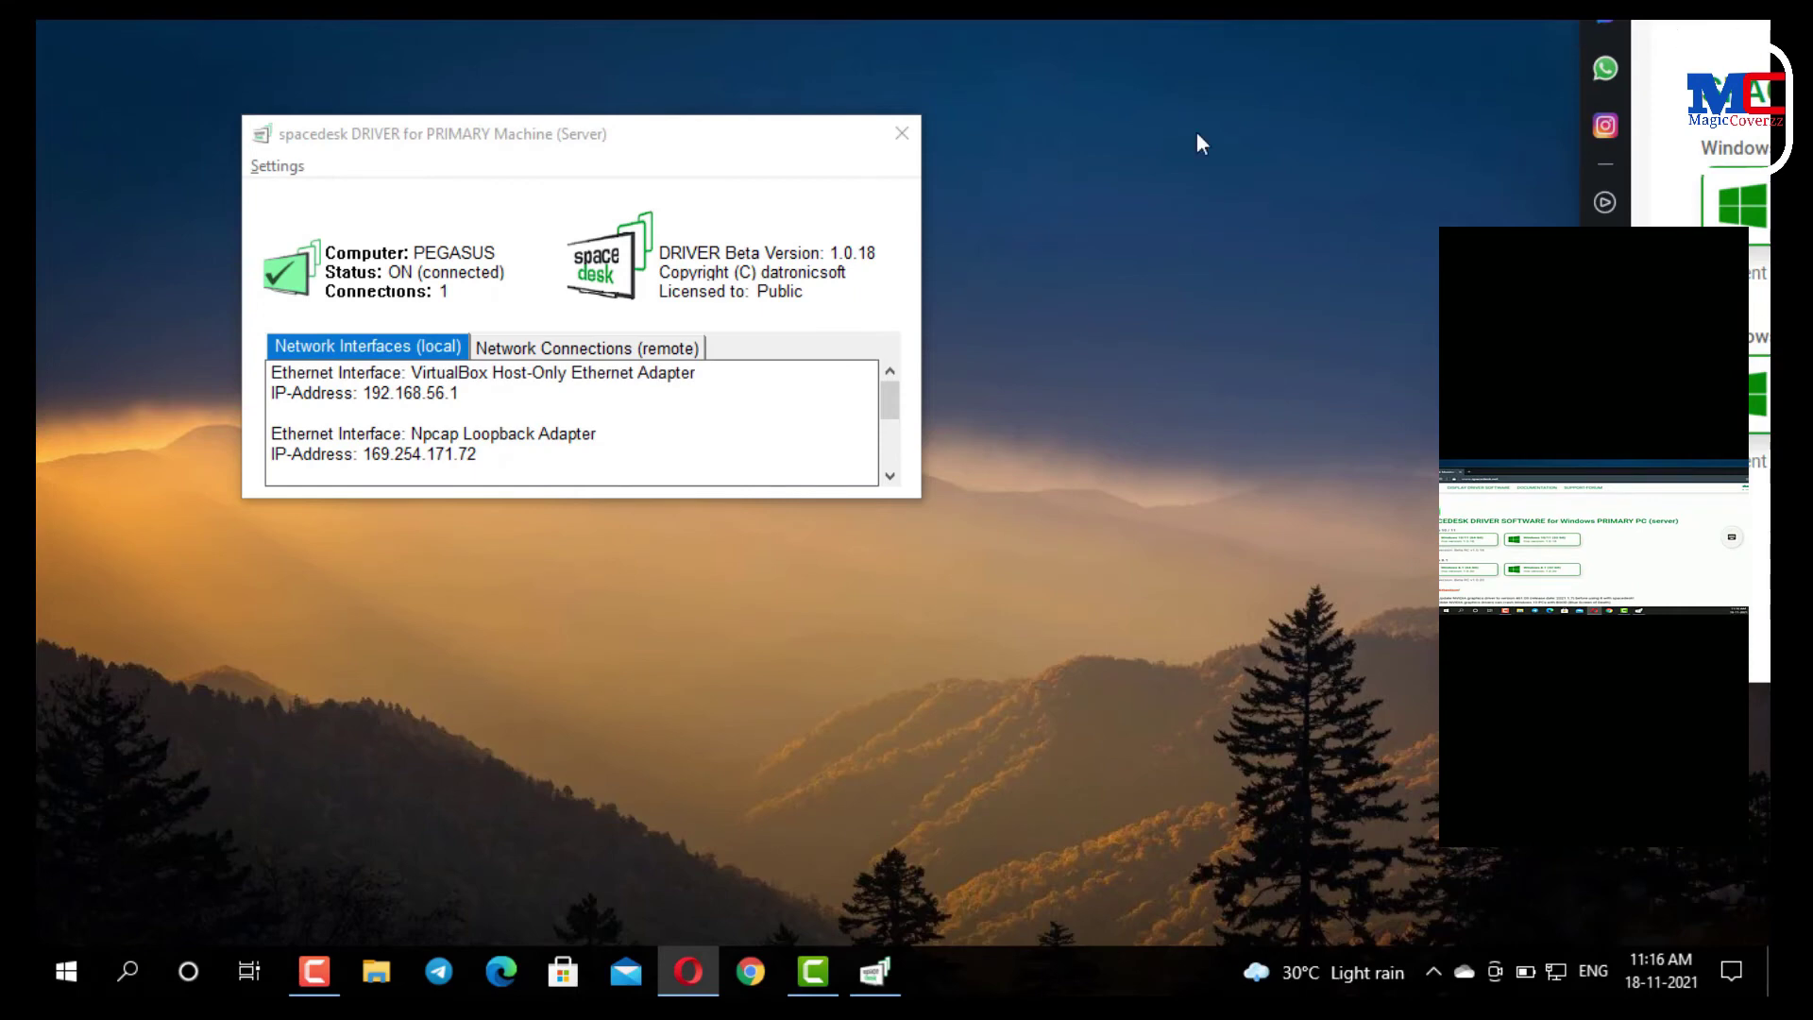
left_click(277, 166)
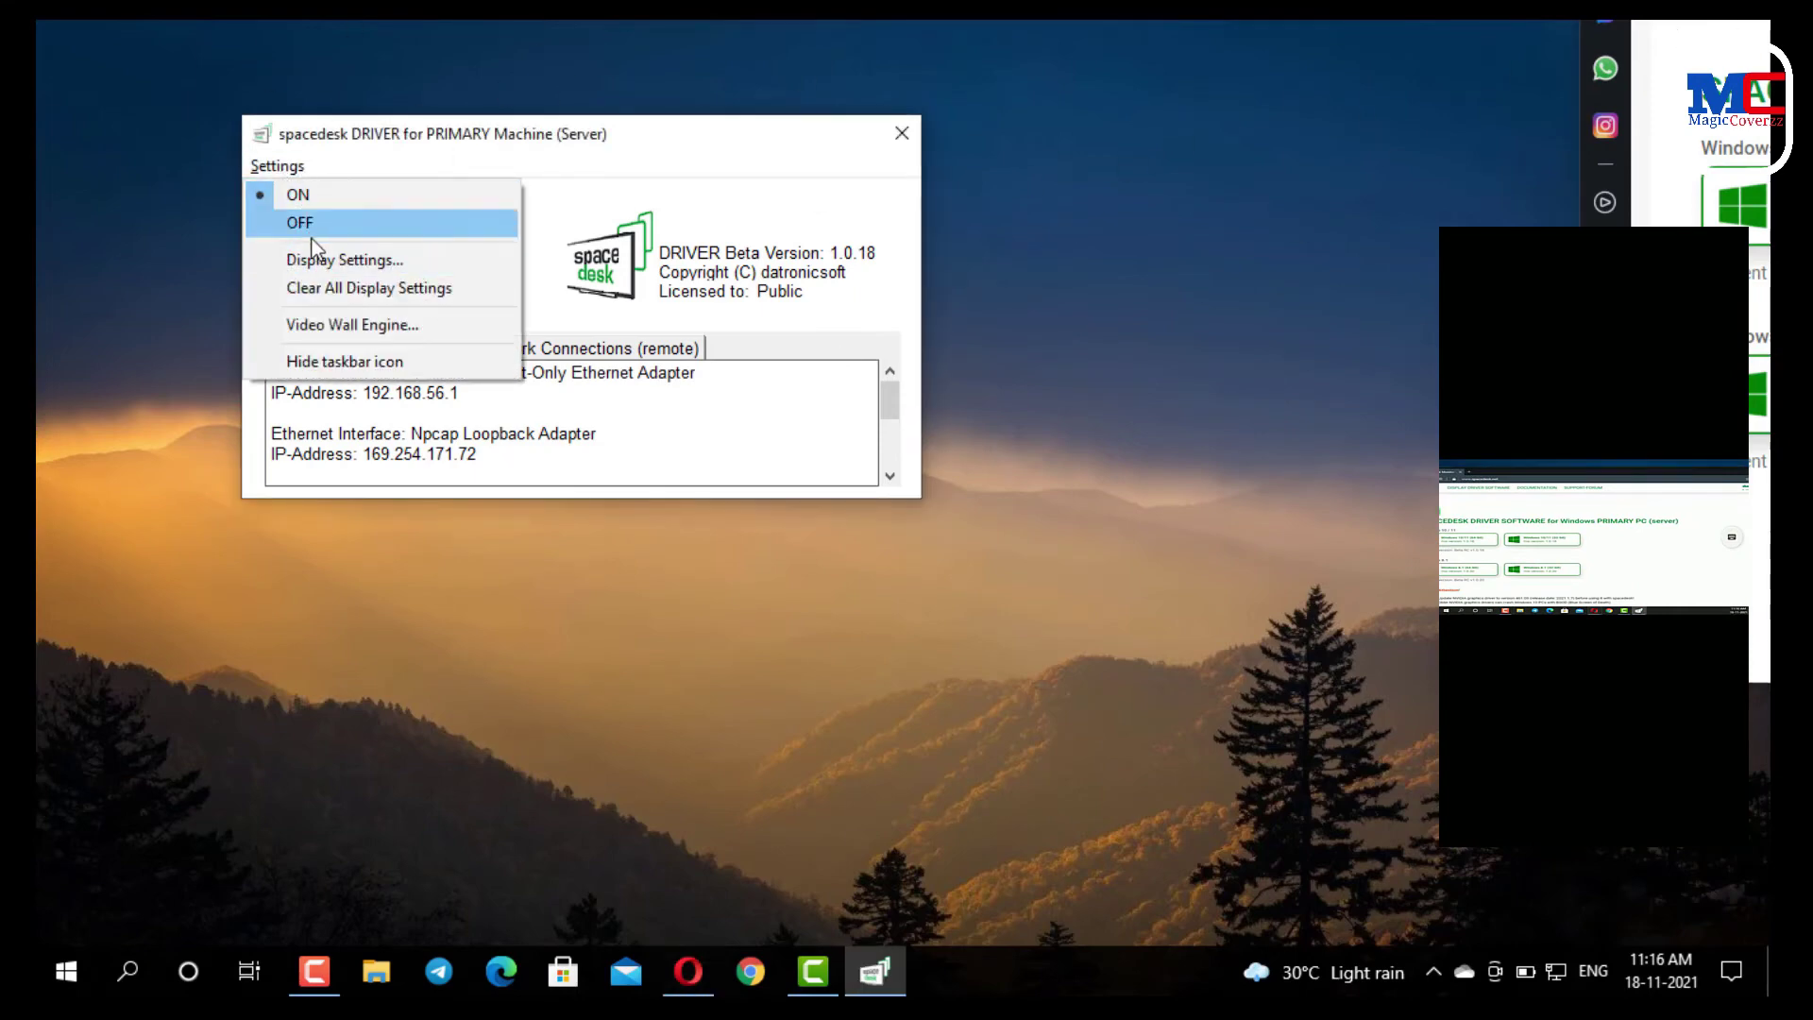
left_click(317, 263)
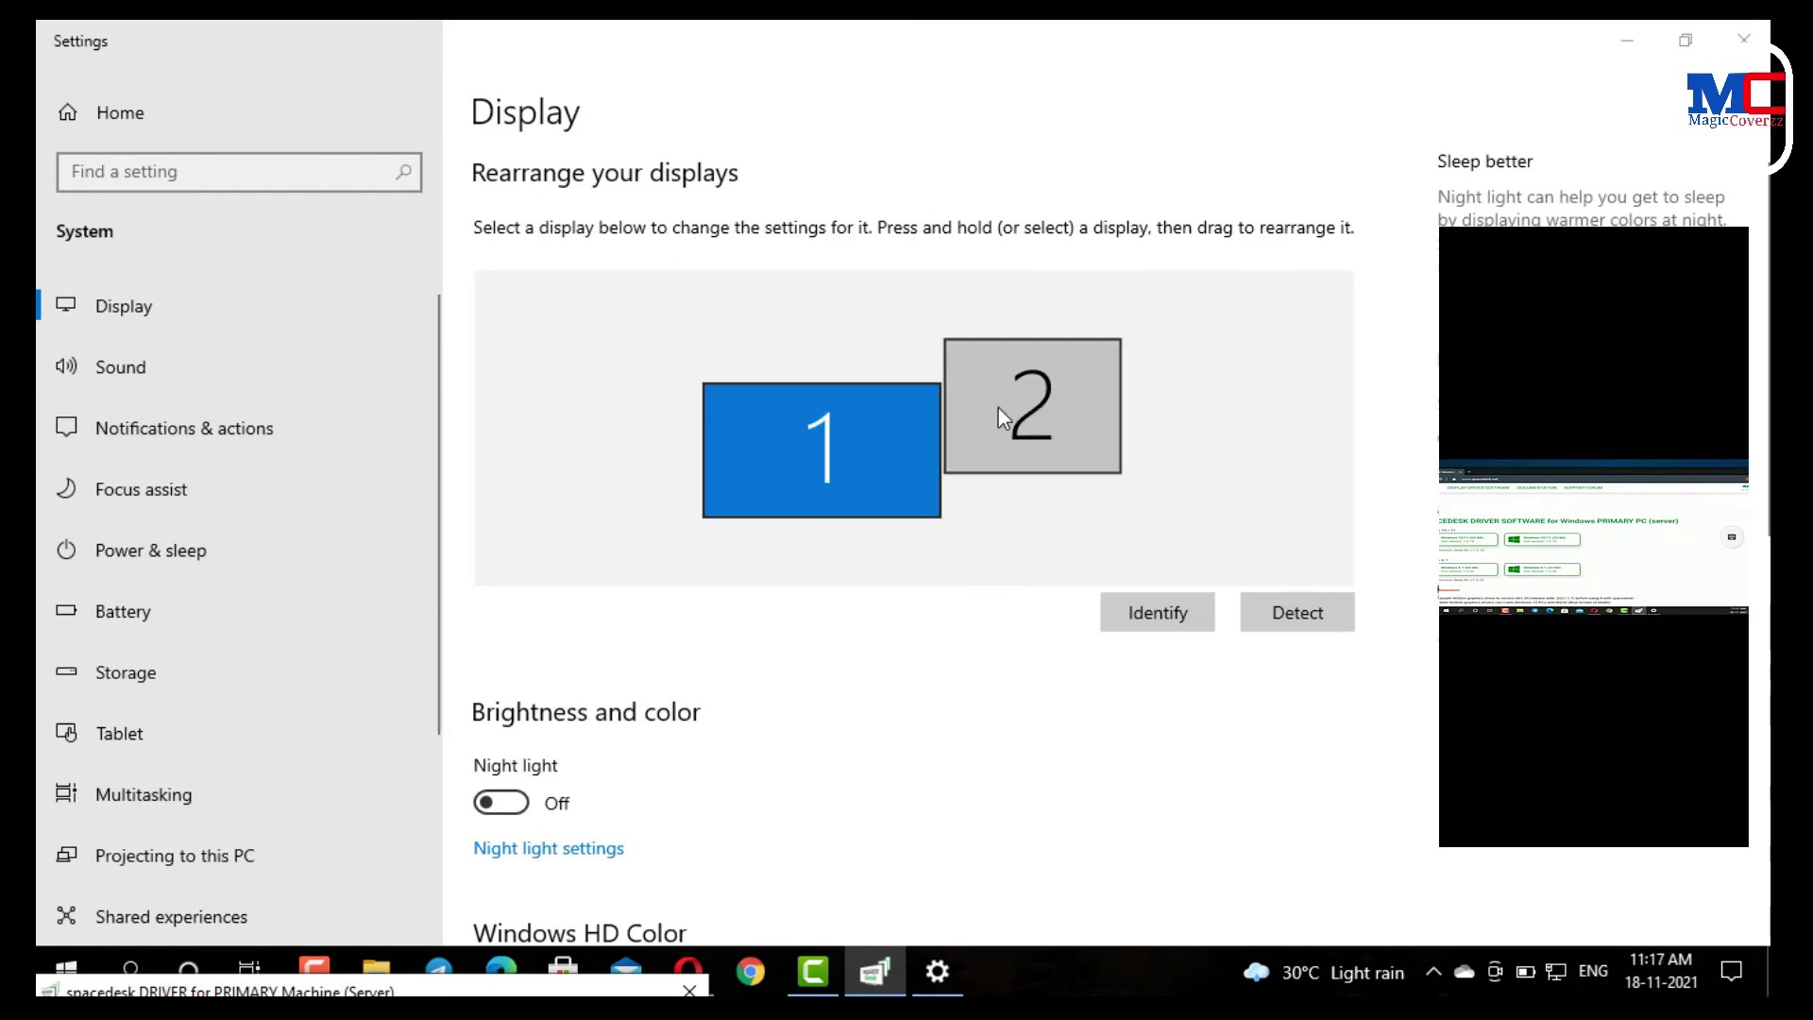
Drag display 2 up and to the right of display 1 and apply the layout.
left_click_drag(999, 408, 1054, 359)
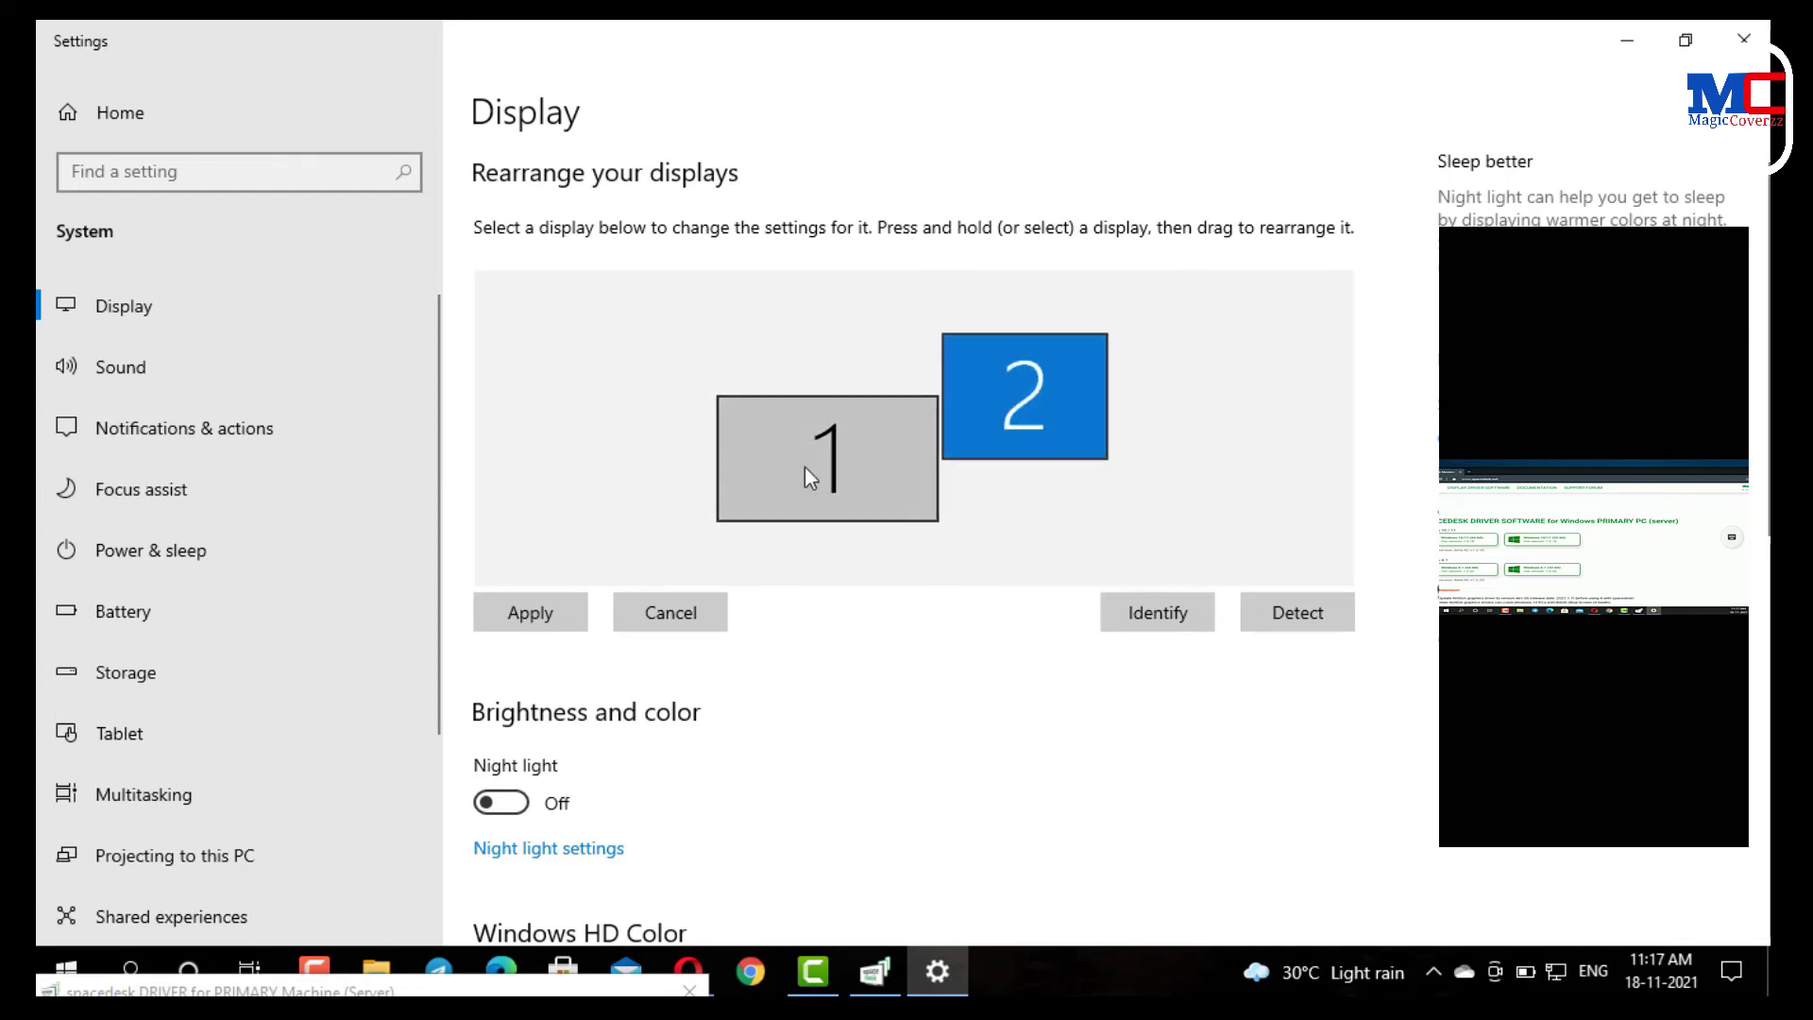
left_click(537, 614)
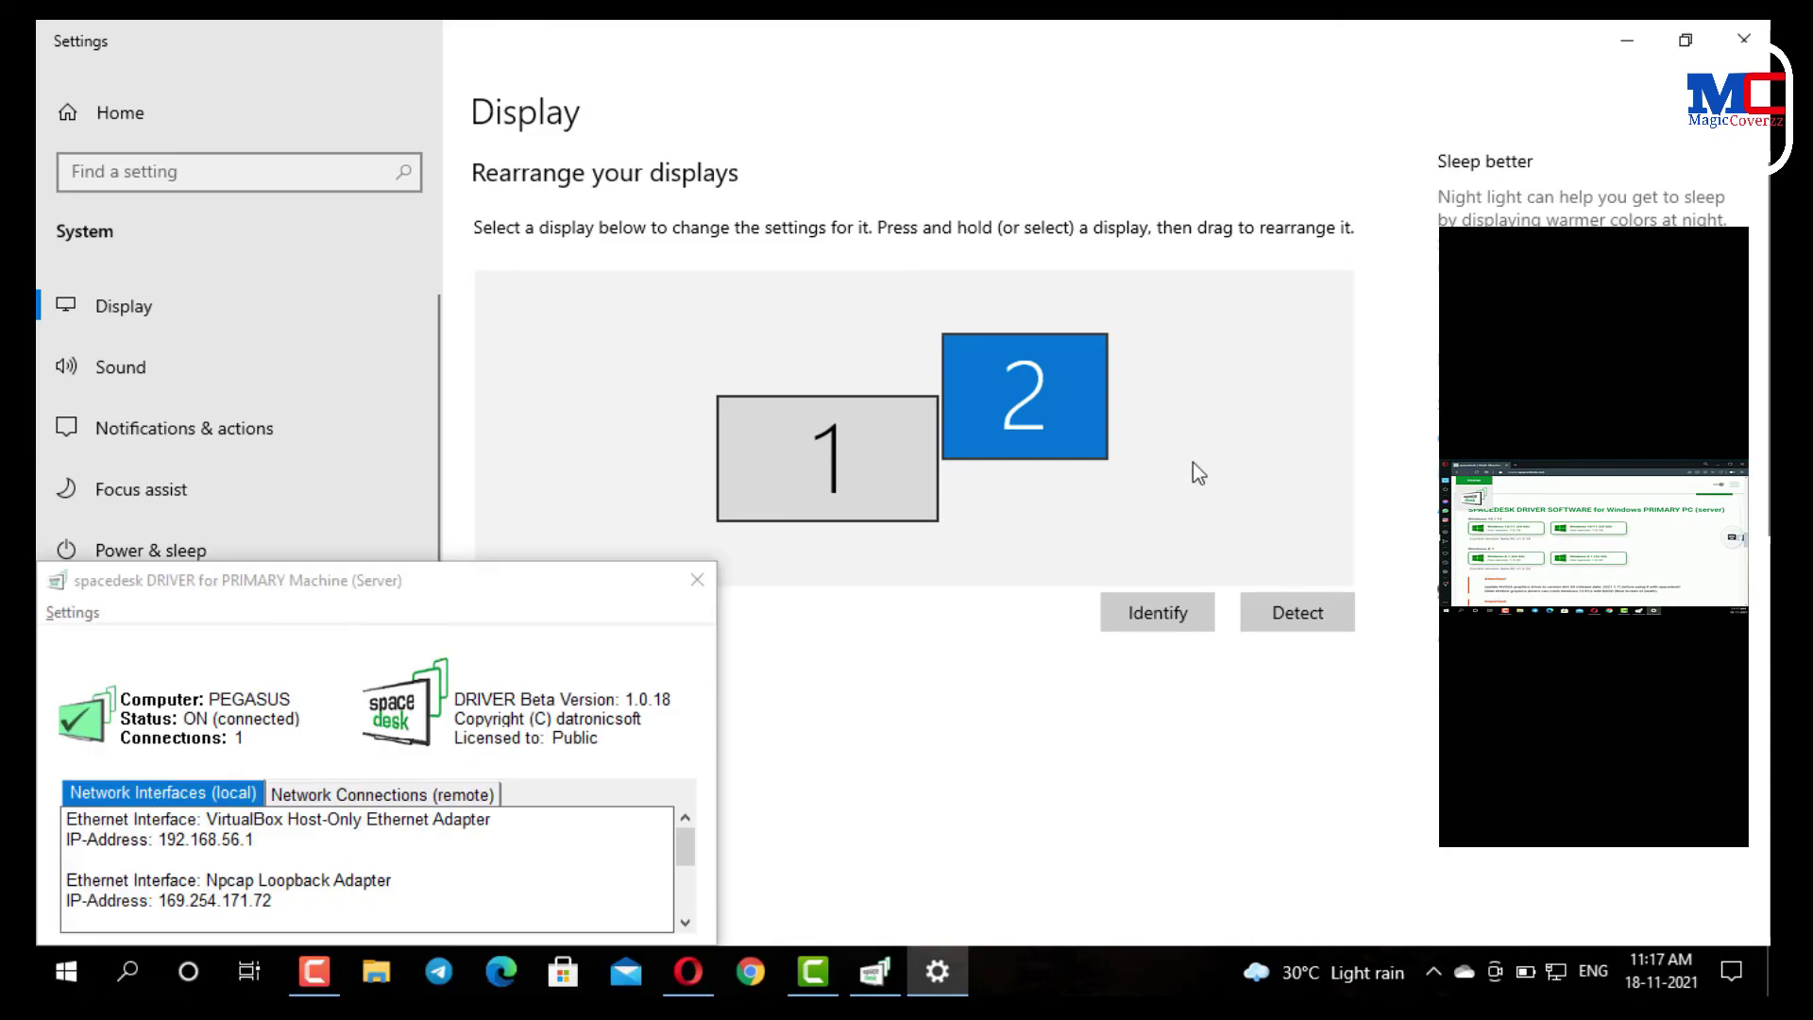